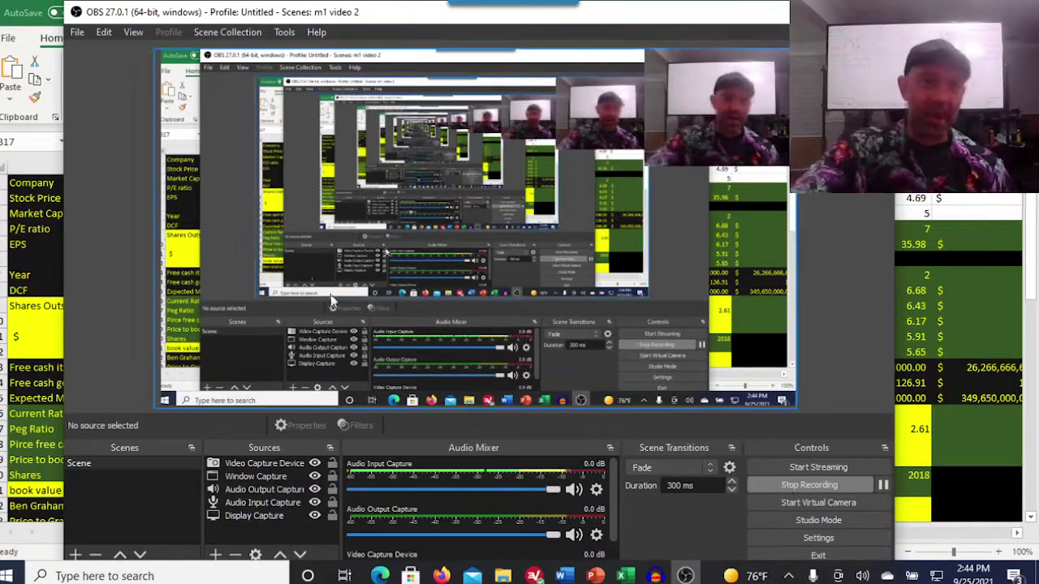
Step: Bring the Excel baba valuation spreadsheet in front of the OBS Studio window
click(22, 23)
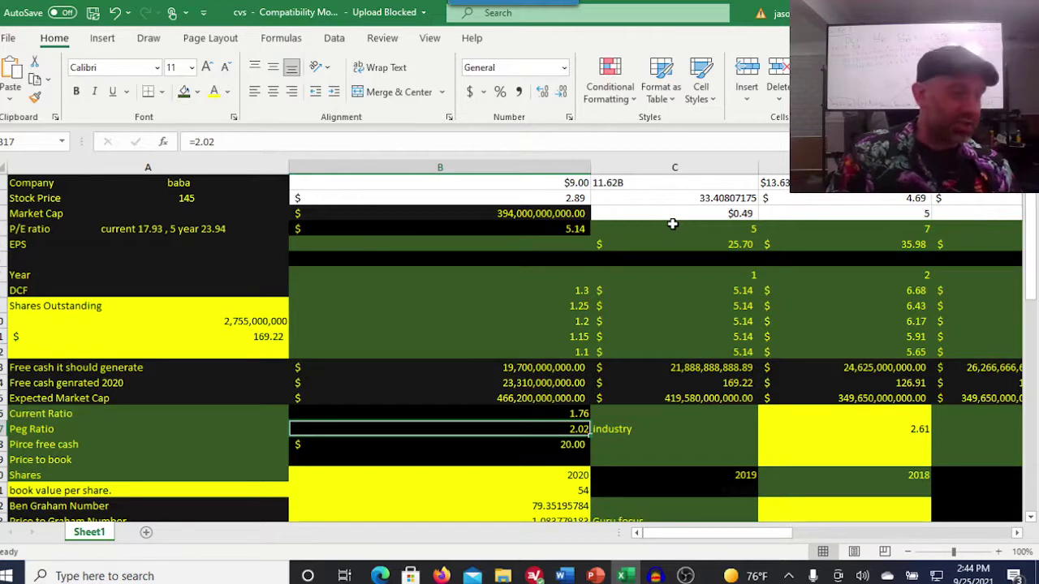
click(546, 229)
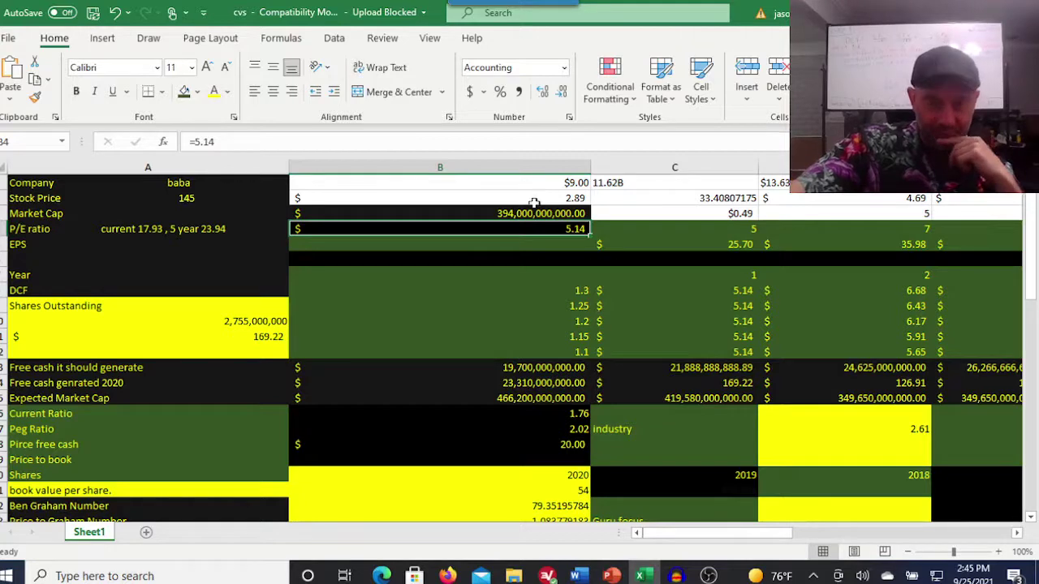
click(216, 201)
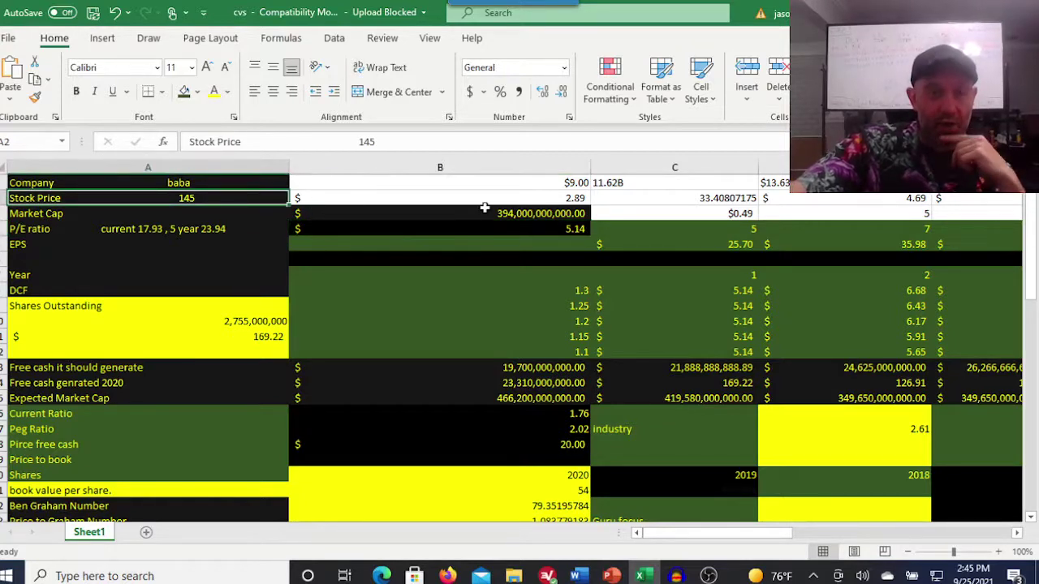
click(704, 576)
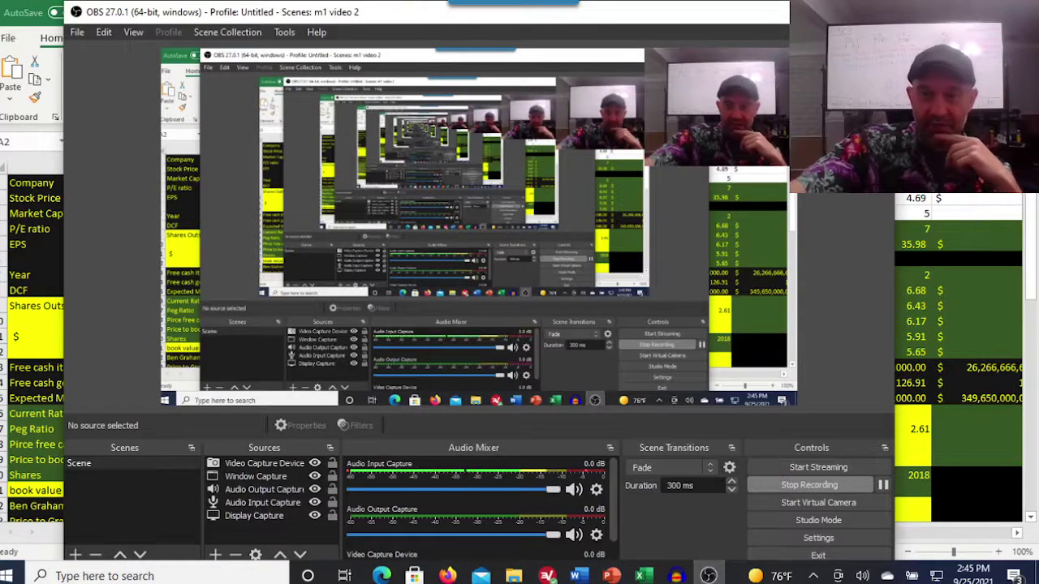
click(707, 576)
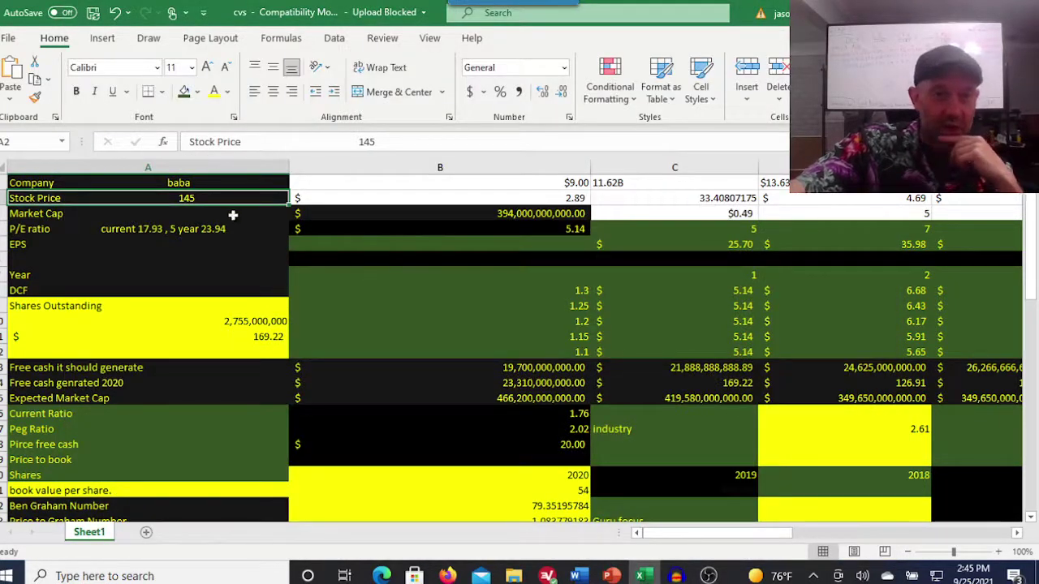
click(145, 244)
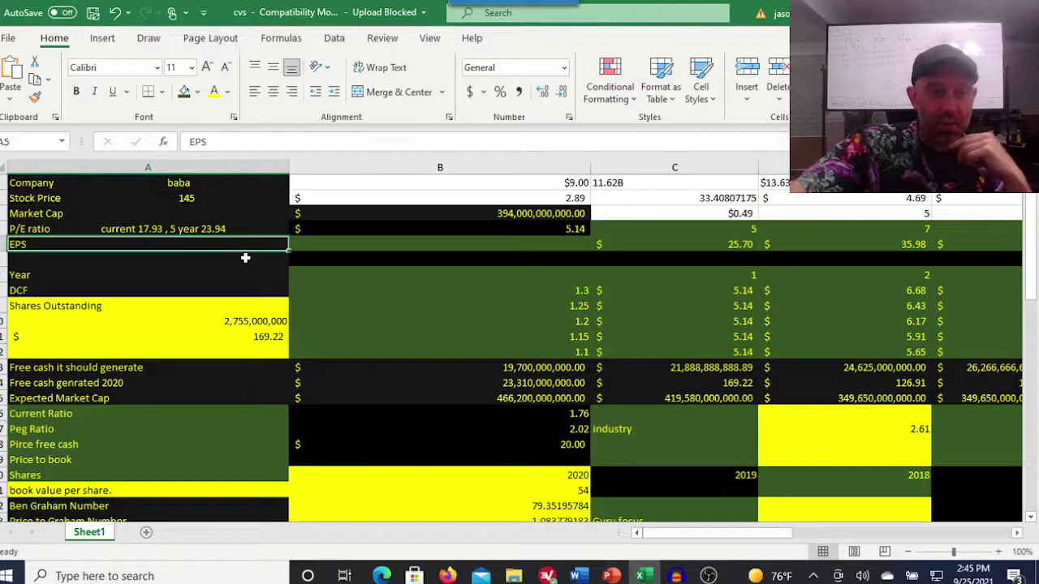
click(158, 230)
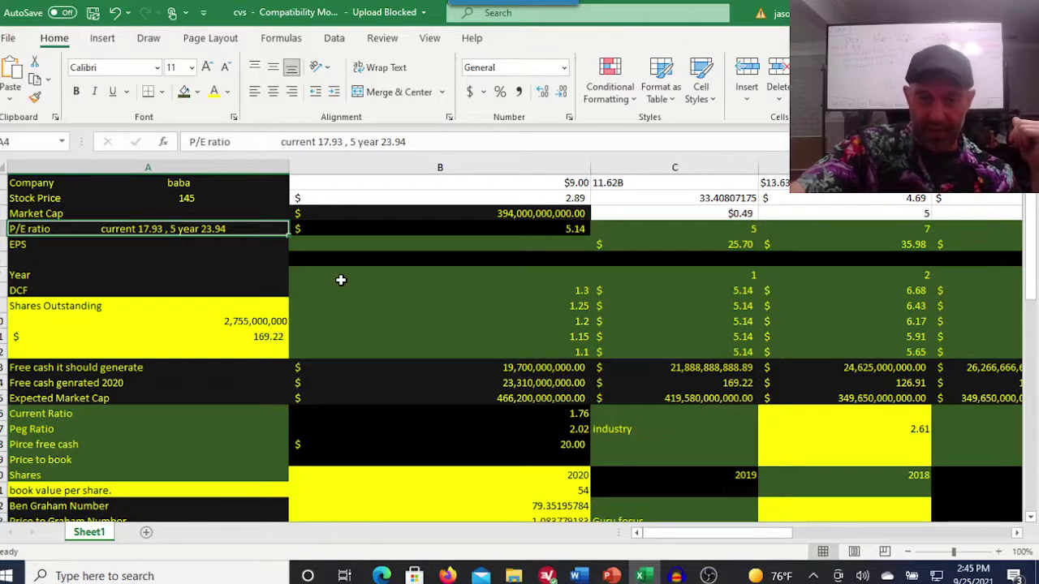
click(572, 293)
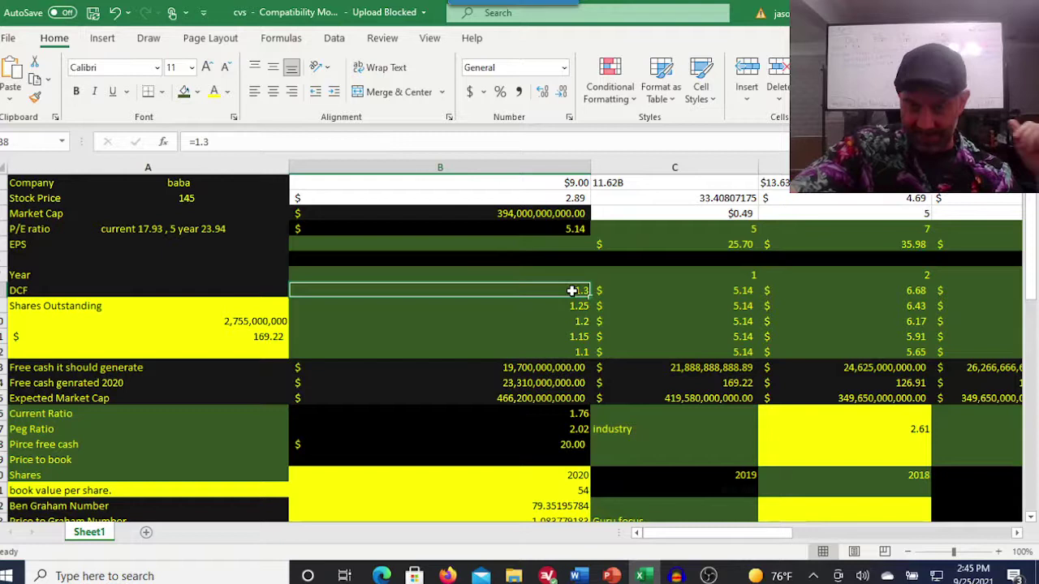
click(573, 304)
click(573, 320)
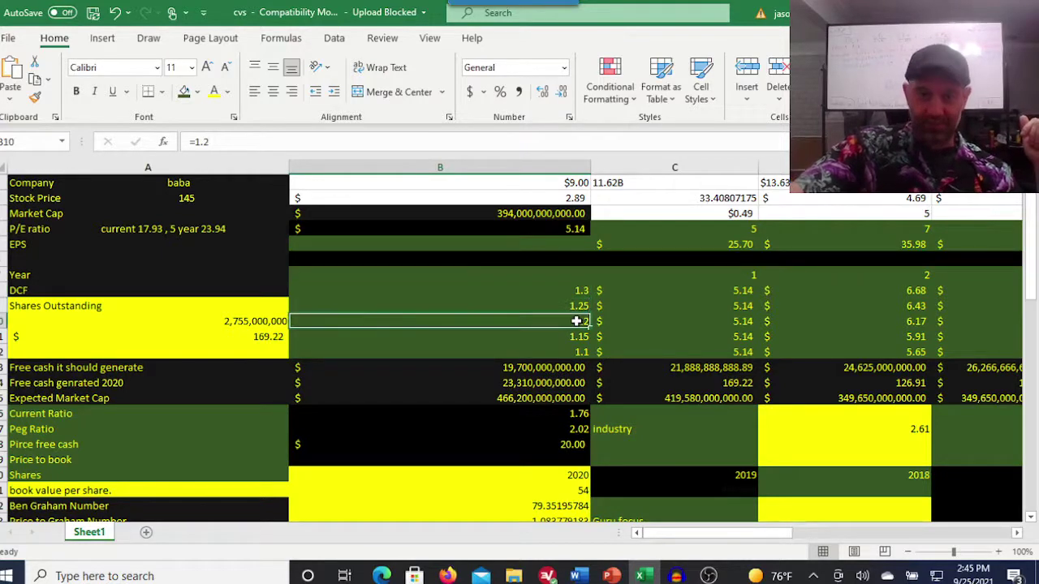
click(574, 306)
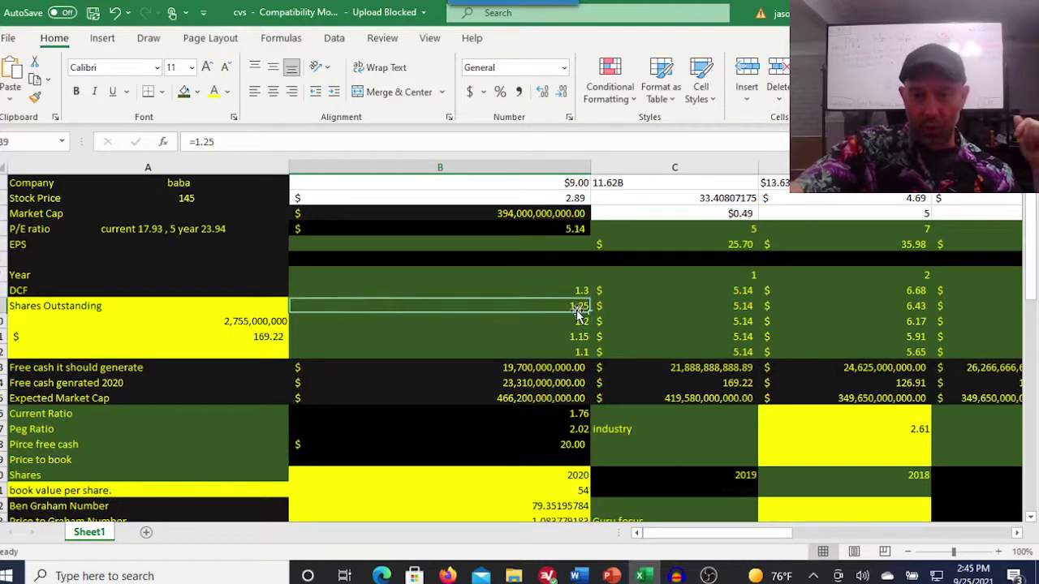
click(576, 335)
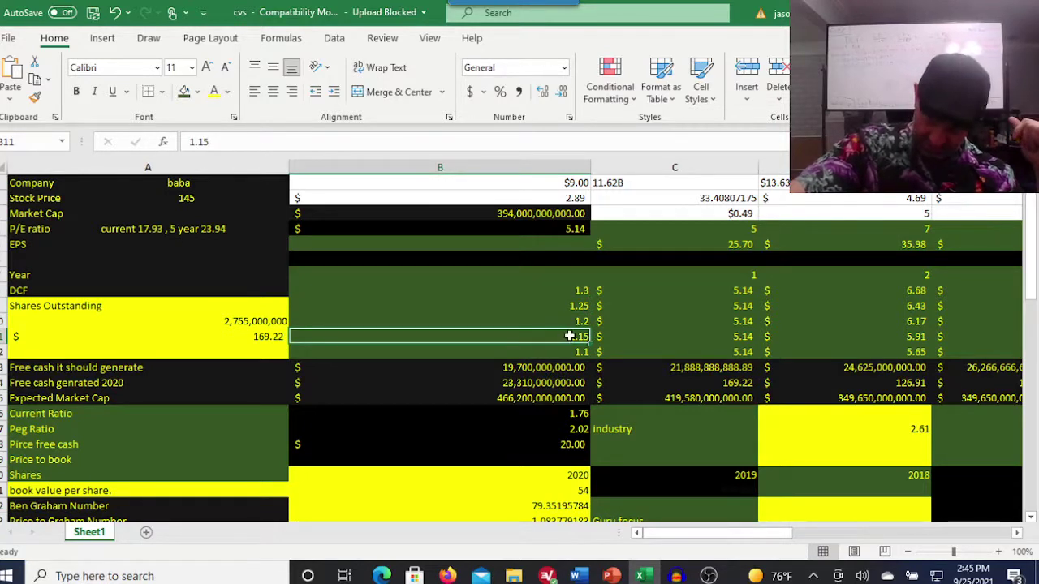
click(575, 351)
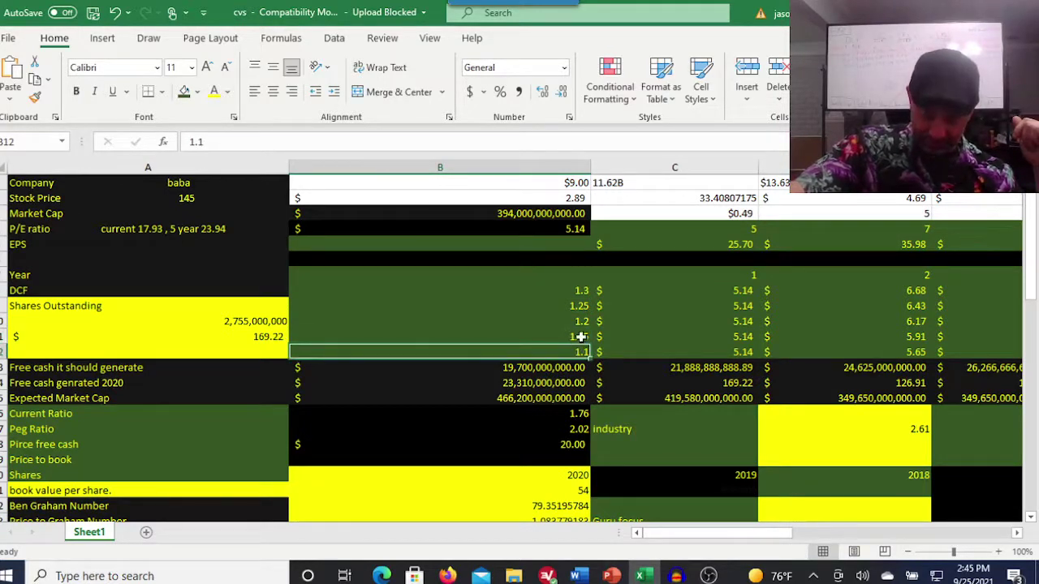
click(577, 338)
click(573, 351)
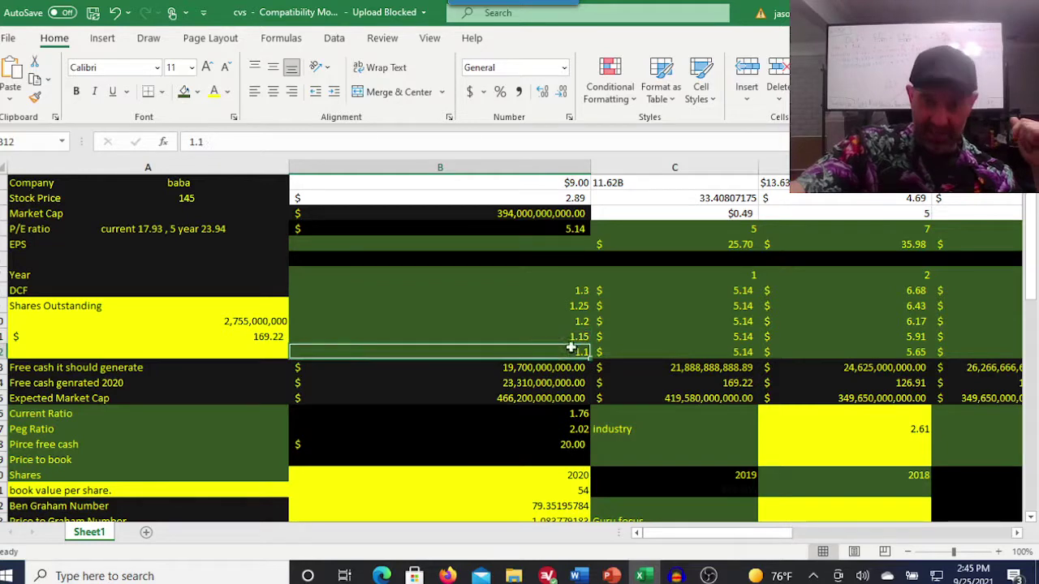
scroll(516, 312, down, 1)
click(519, 323)
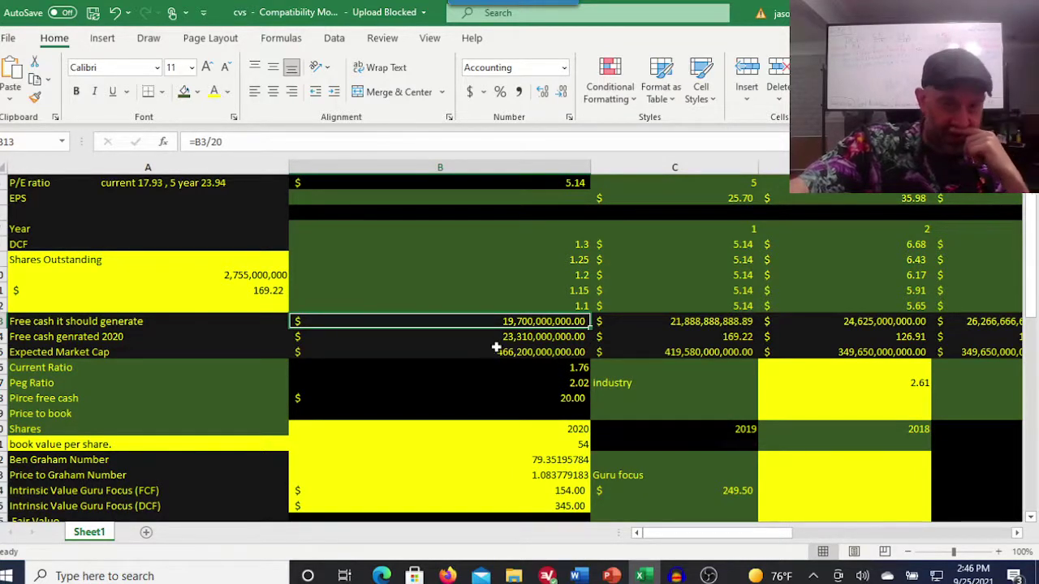
click(493, 339)
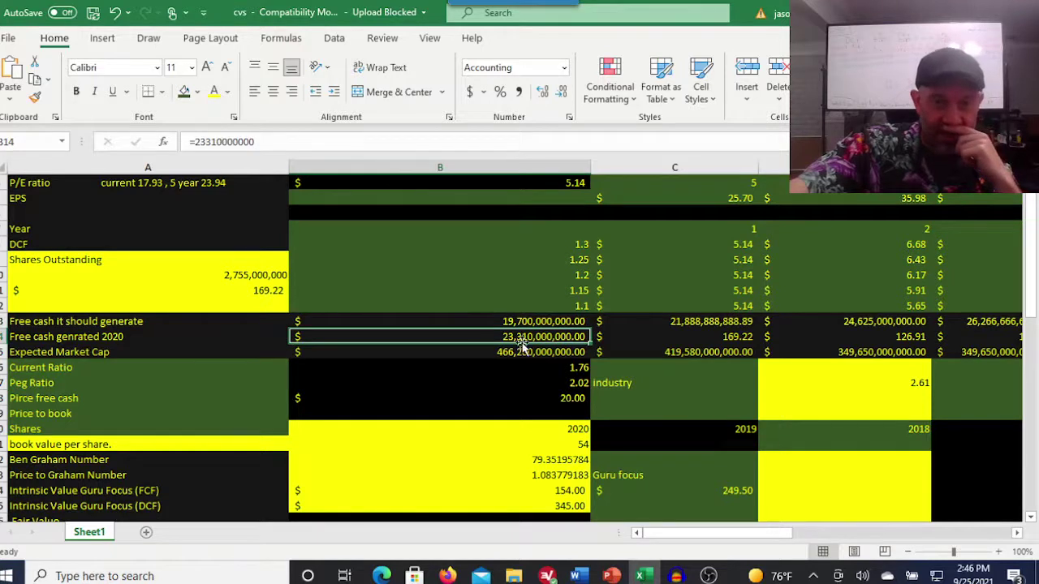
click(521, 352)
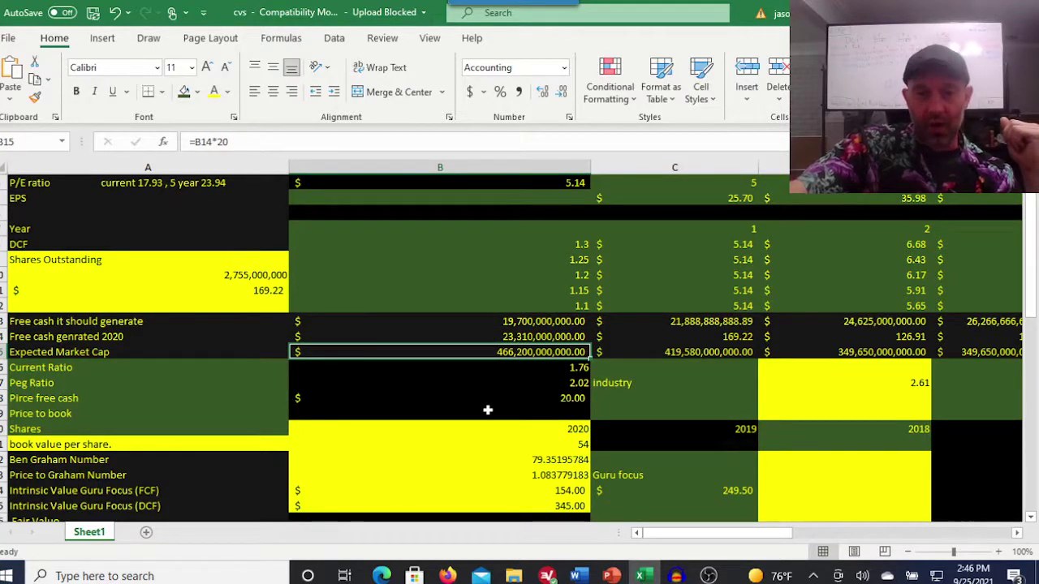
scroll(488, 409, up, 1)
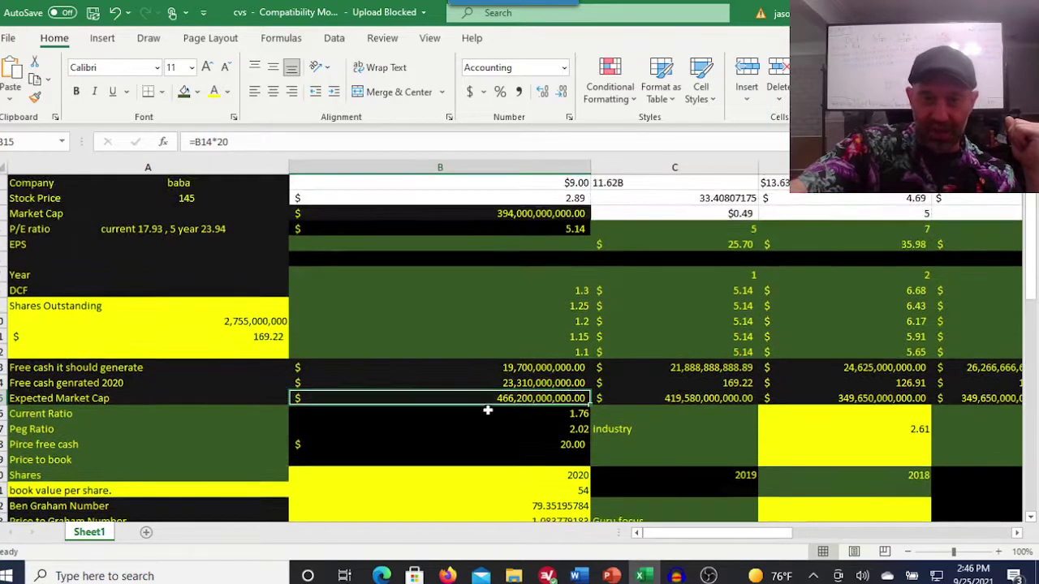
click(501, 212)
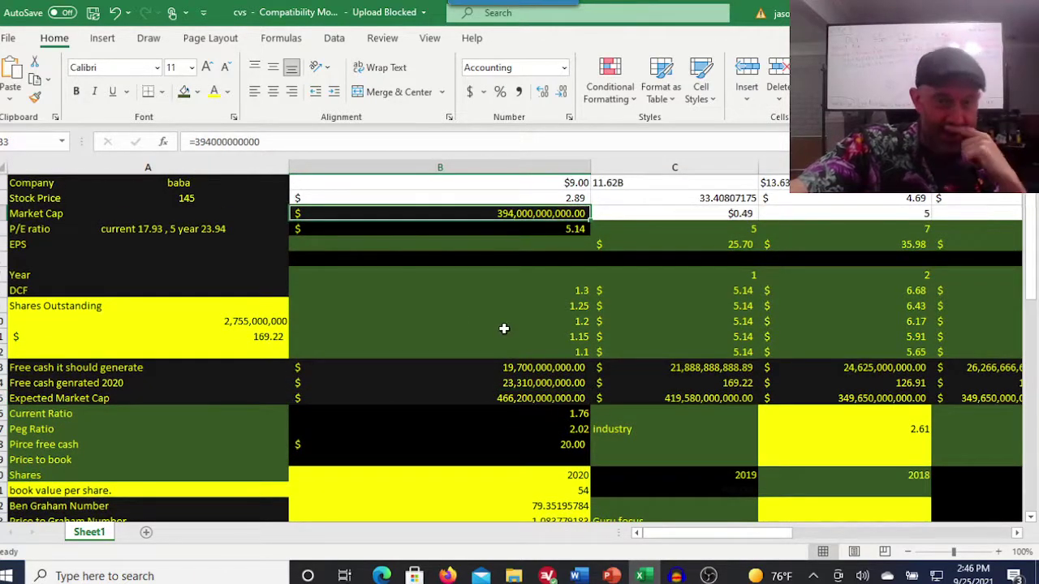
scroll(503, 328, down, 4)
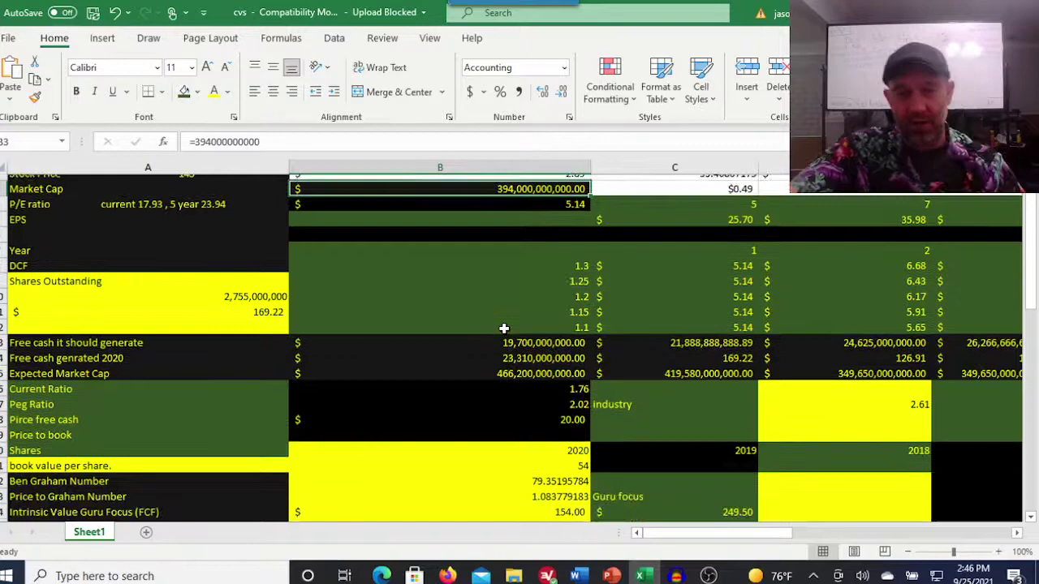
click(539, 321)
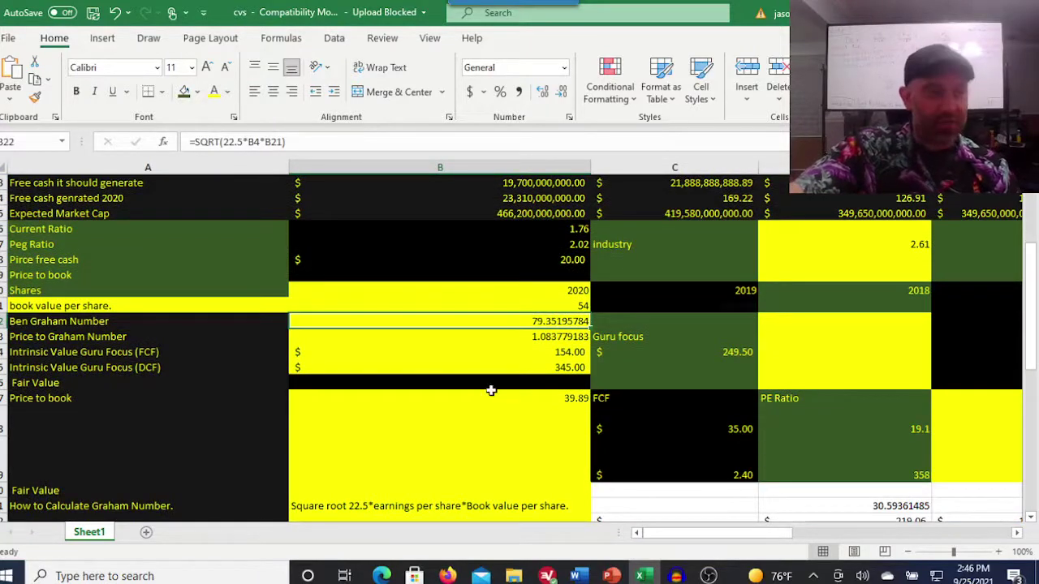
scroll(491, 390, down, 2)
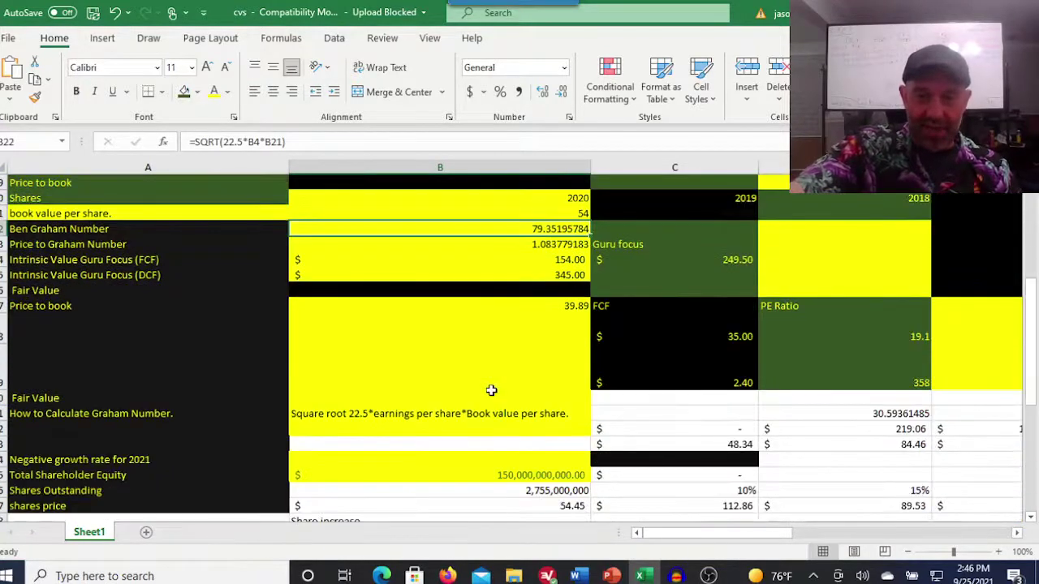
click(516, 475)
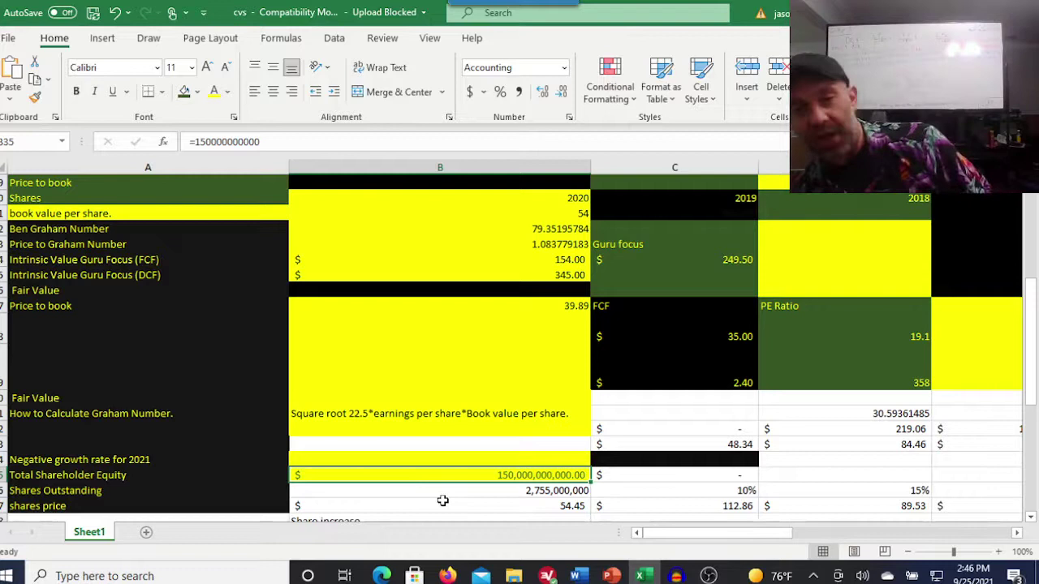
click(571, 215)
click(558, 231)
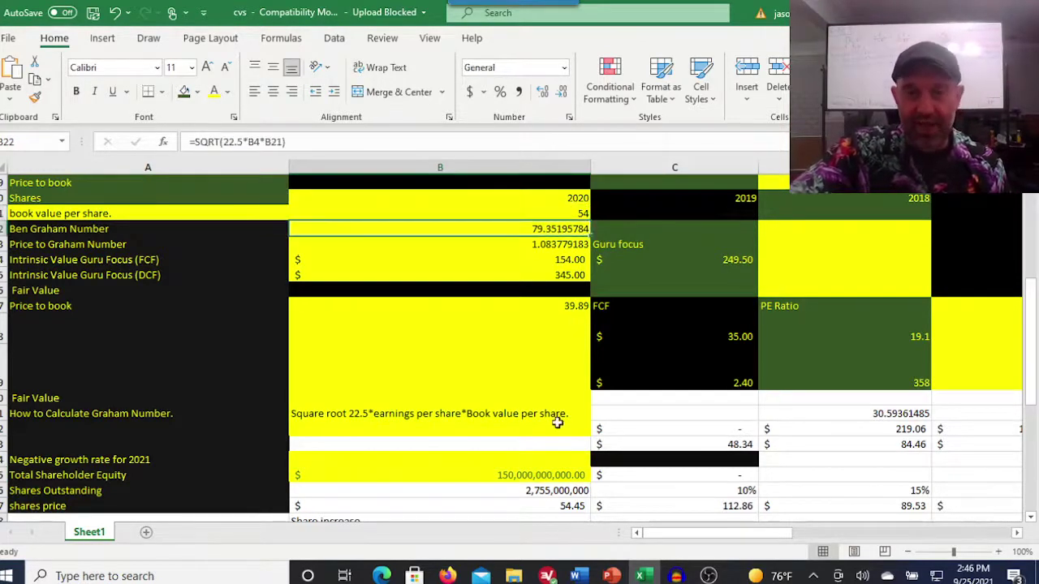
double_click(563, 509)
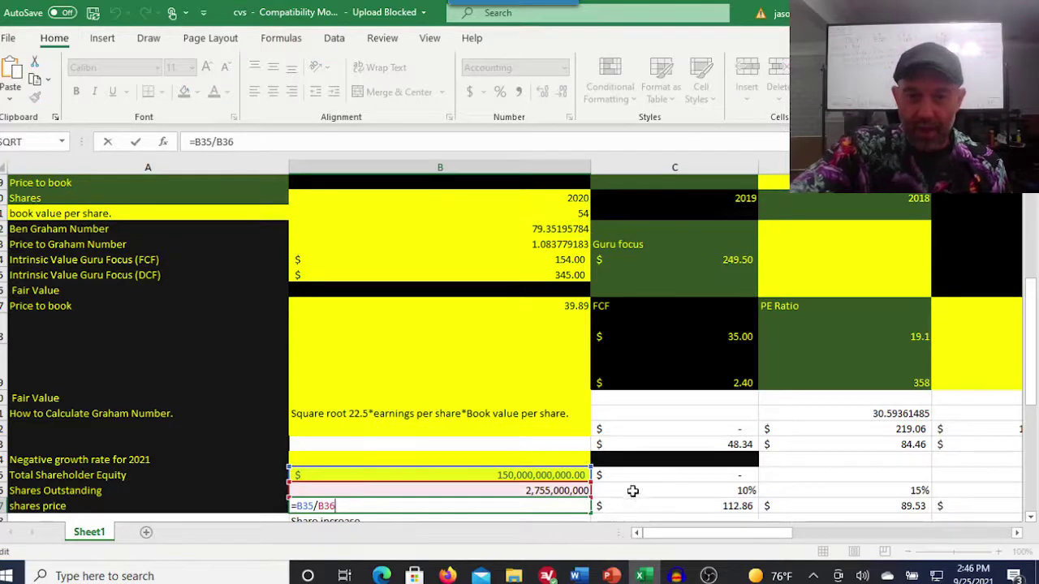
key(Return)
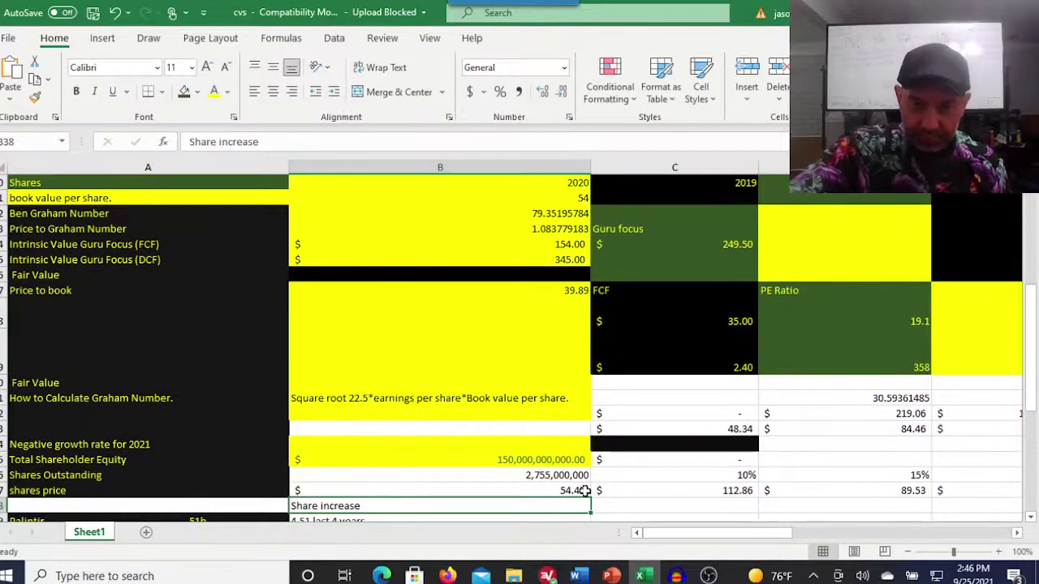
click(699, 491)
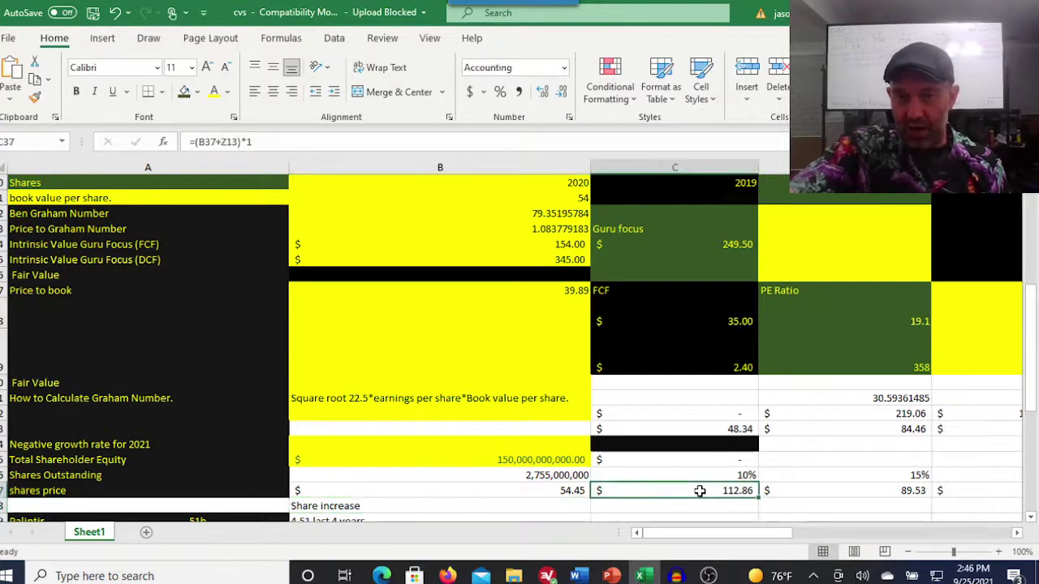
drag(763, 538, 790, 538)
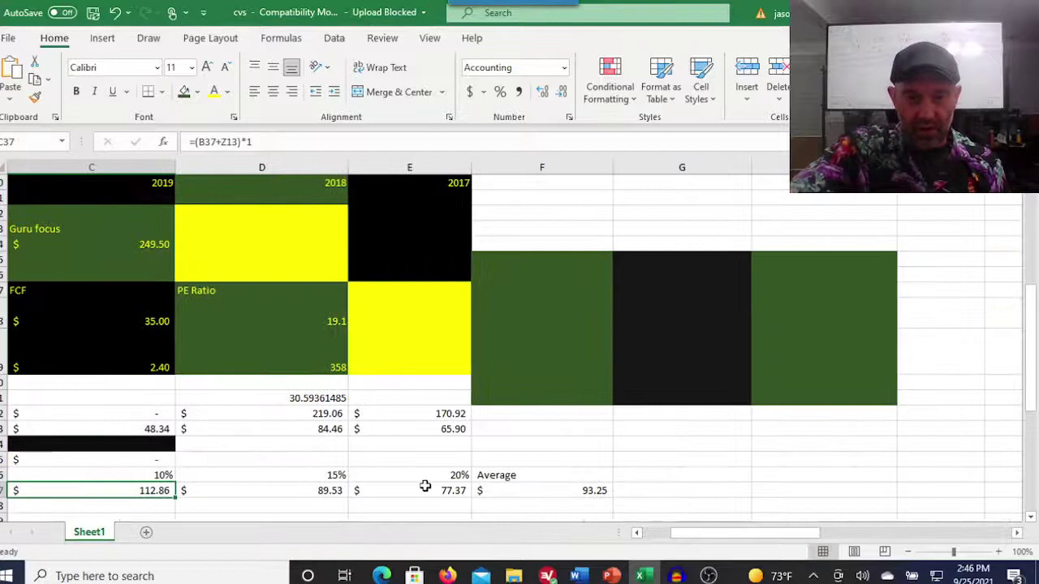
click(451, 490)
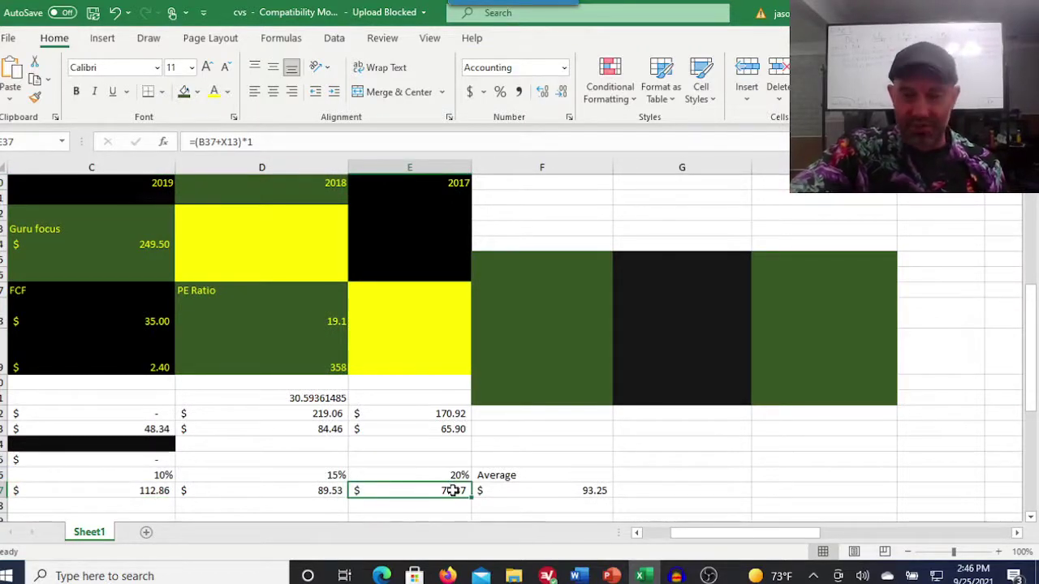
click(581, 491)
drag(788, 535, 704, 533)
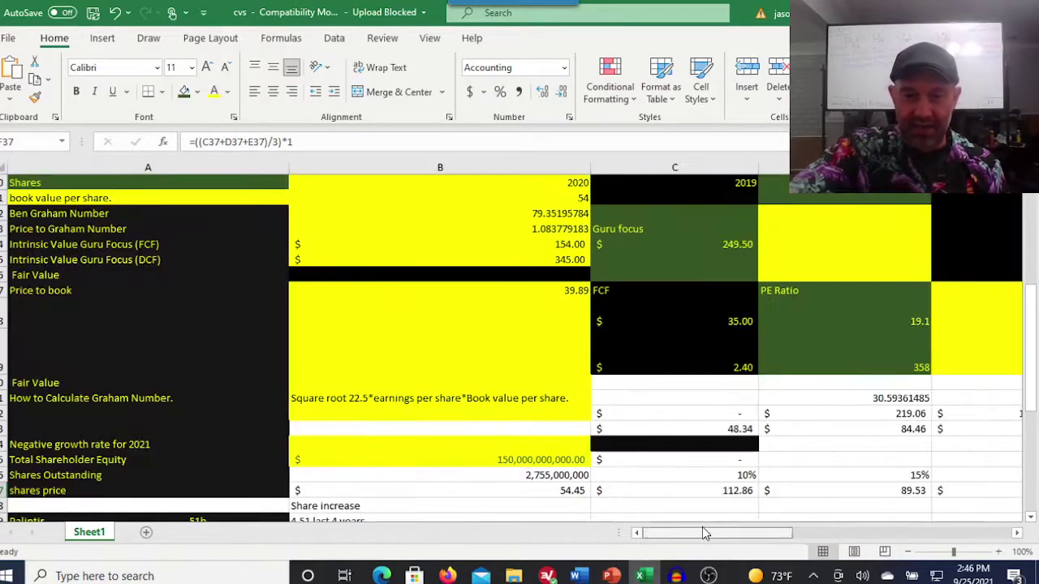
scroll(720, 460, up, 6)
click(721, 367)
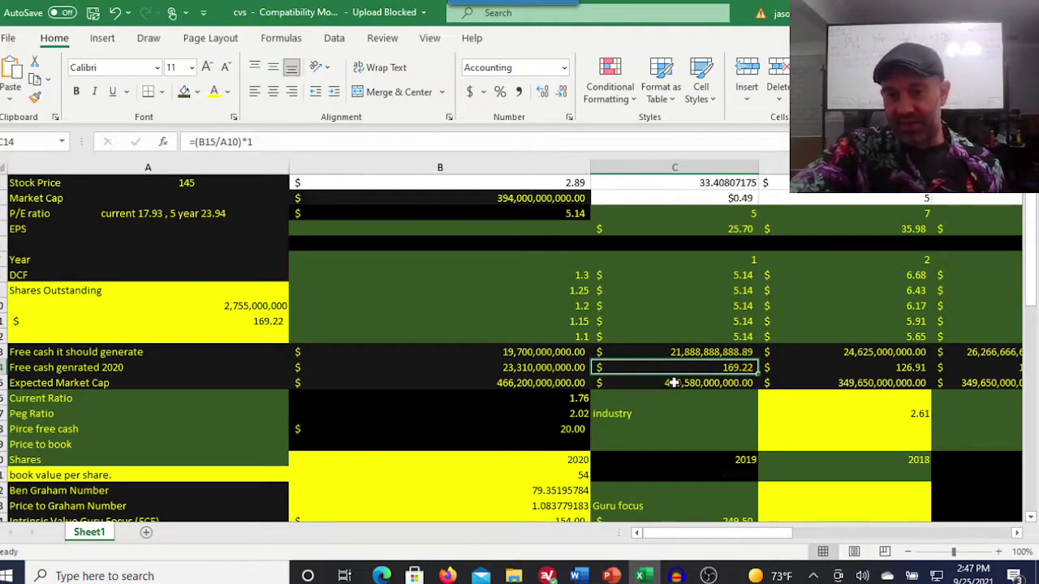
click(852, 367)
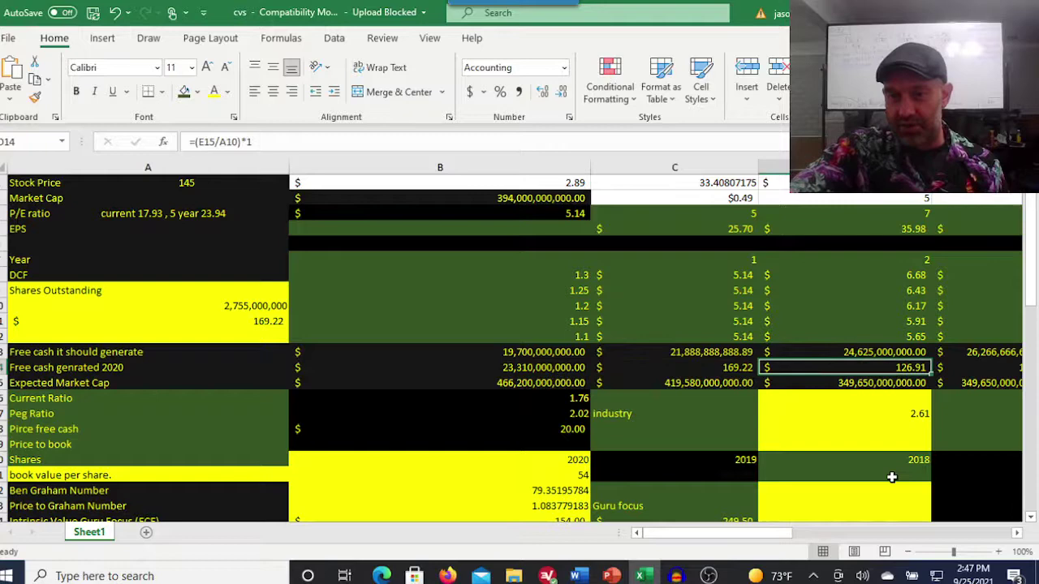
scroll(891, 478, up, 1)
scroll(891, 478, down, 1)
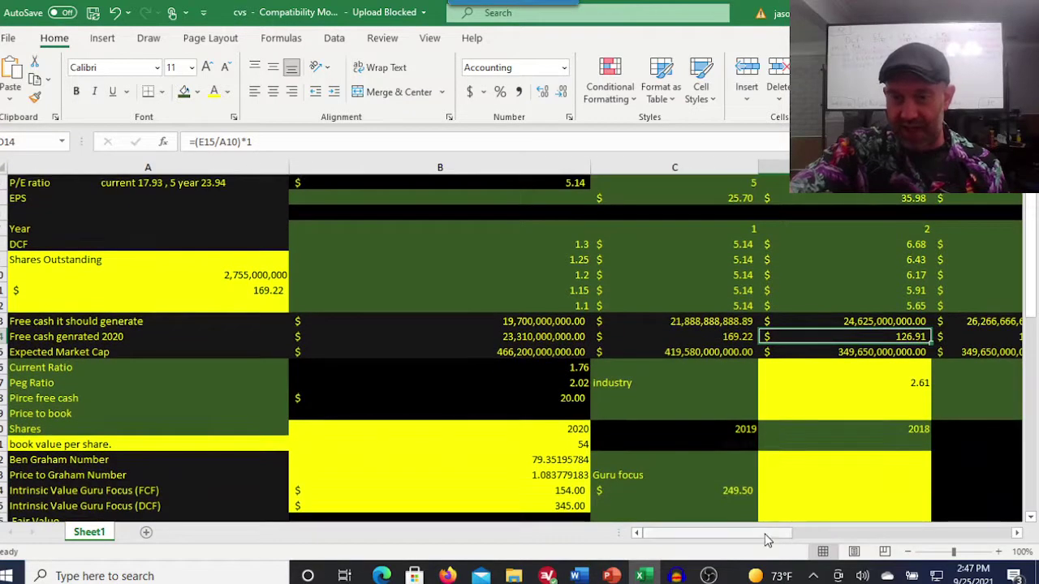
mouse_move(750, 534)
mouse_down()
mouse_move(774, 540)
mouse_move(766, 537)
mouse_up()
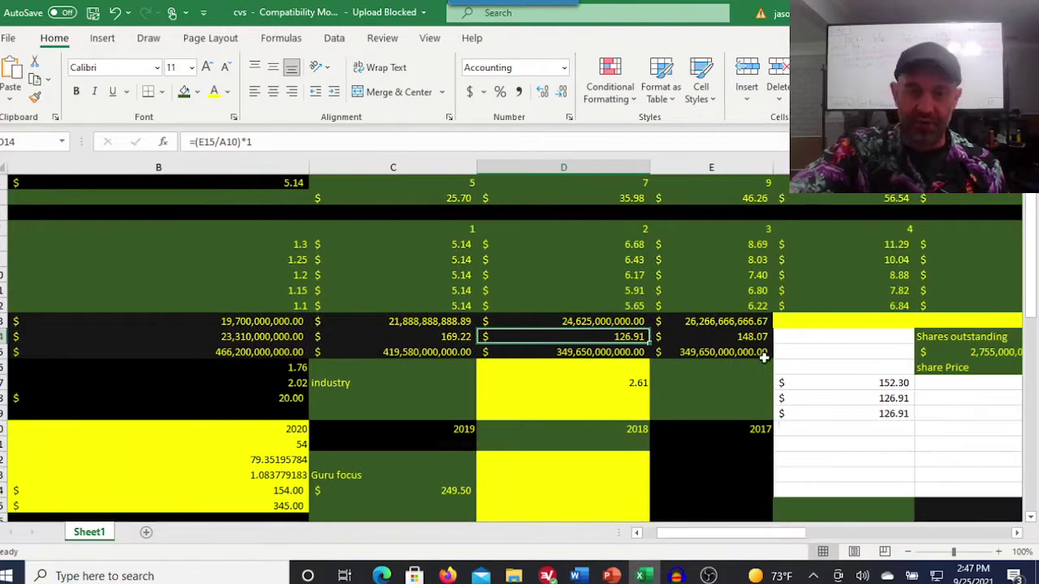
click(761, 339)
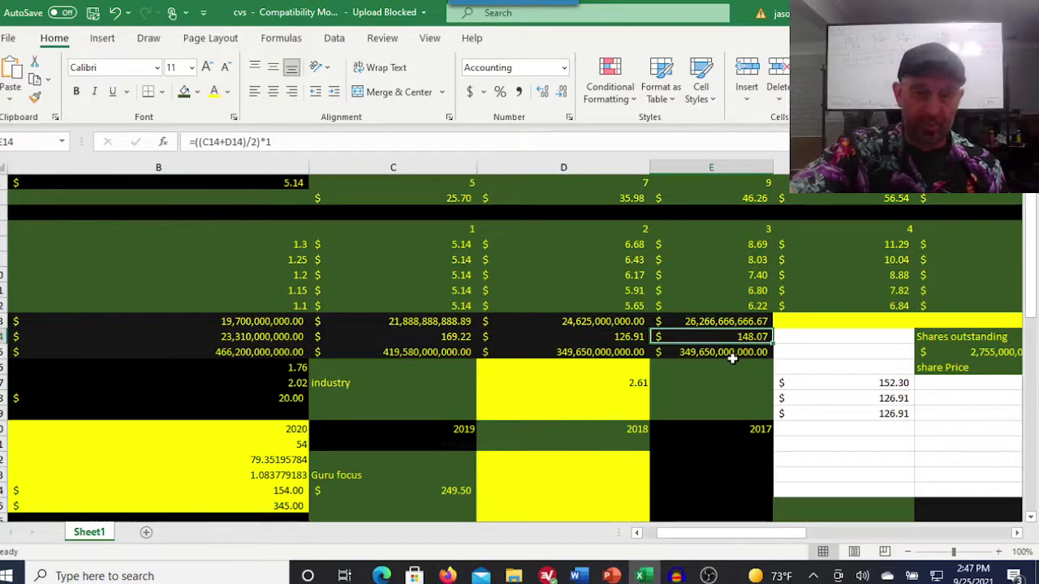
scroll(723, 536, left, 1)
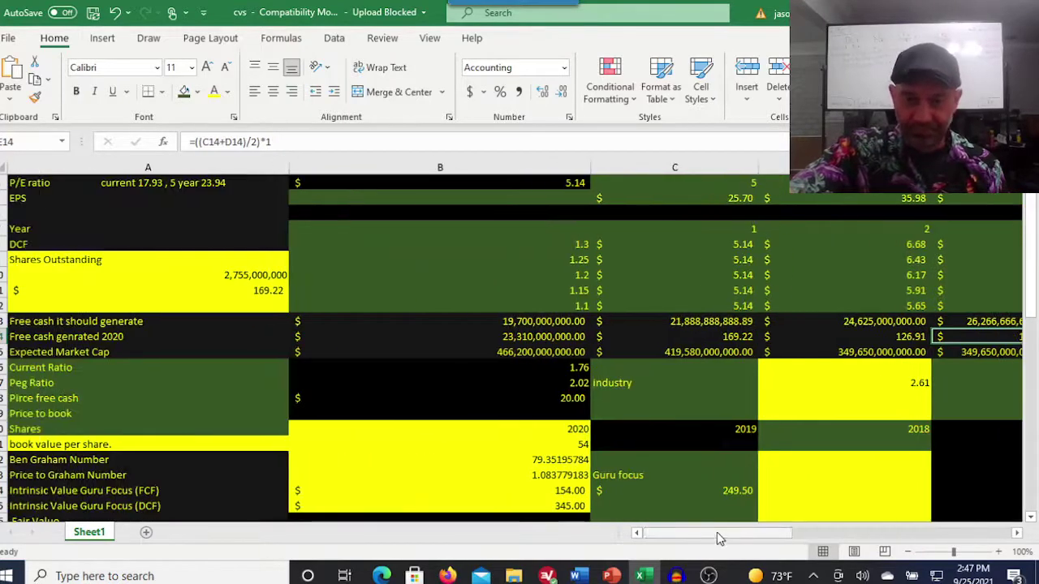
scroll(727, 508, up, 1)
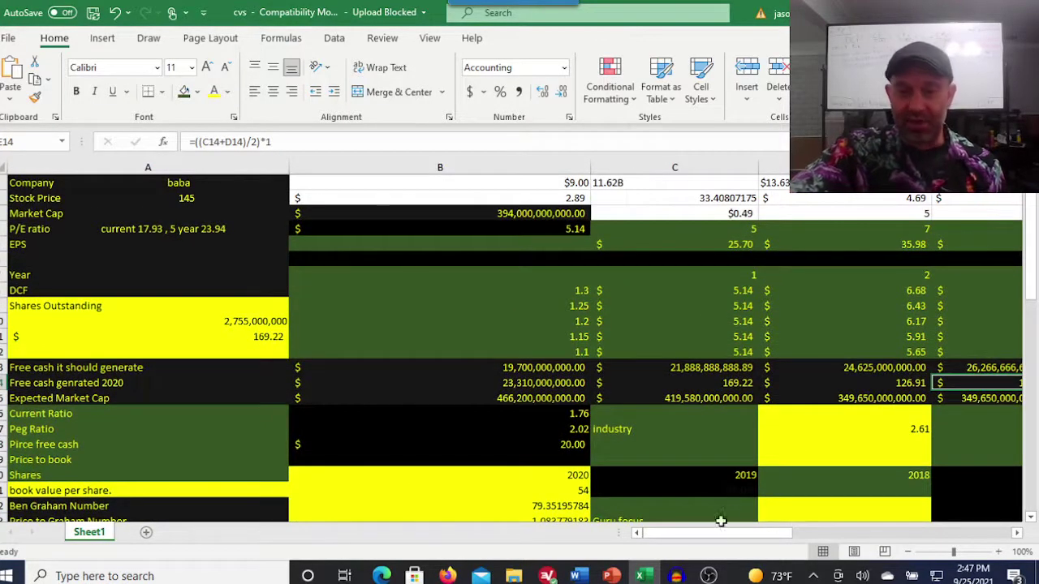
drag(715, 534, 786, 537)
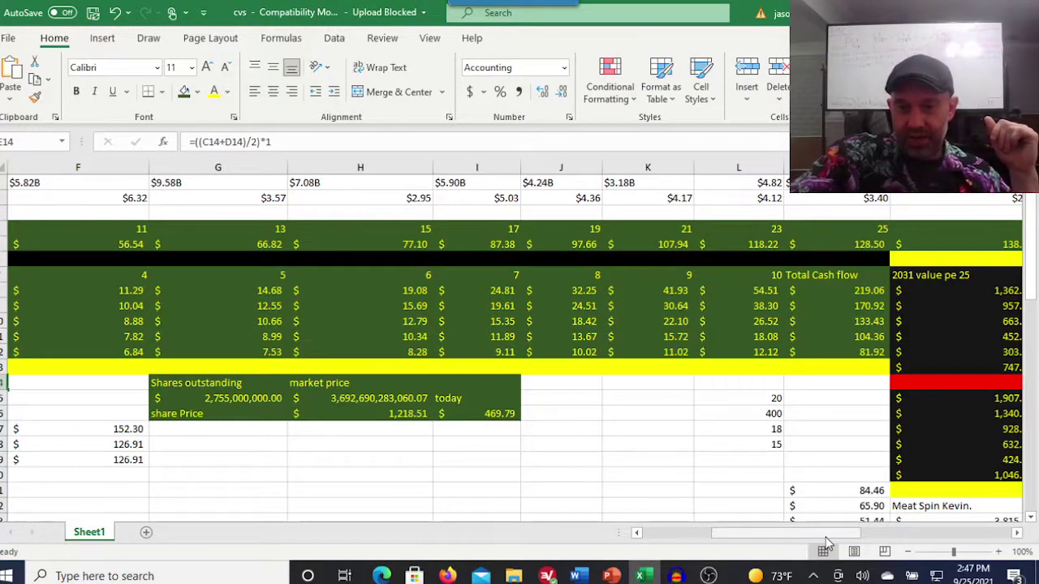
drag(826, 542, 919, 543)
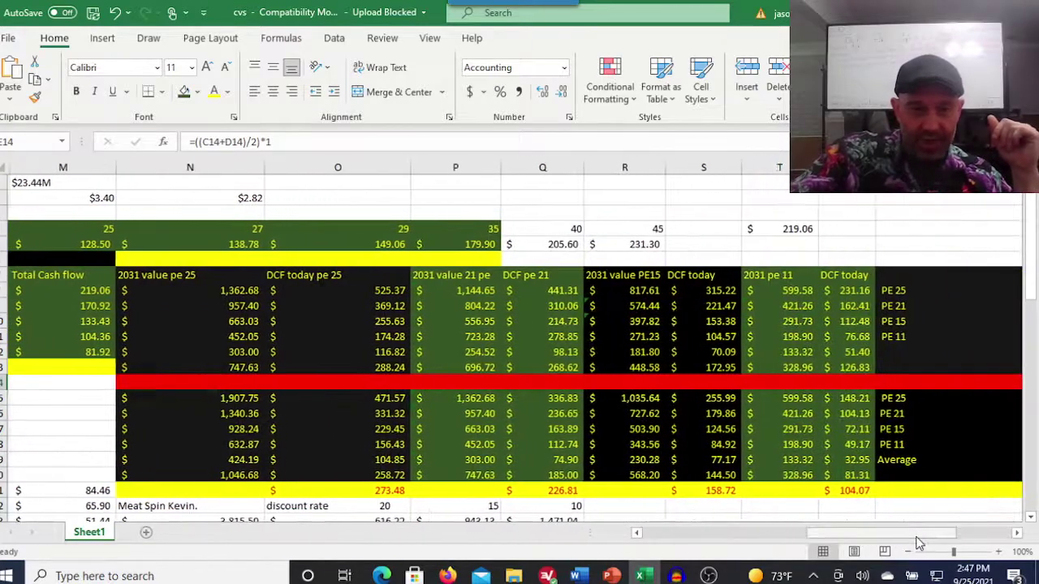
click(379, 291)
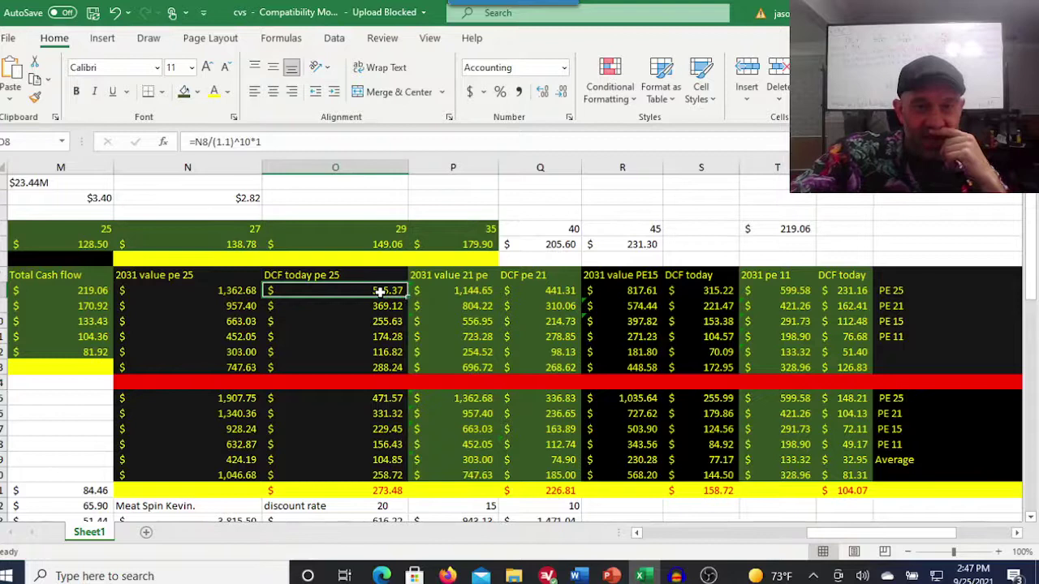
click(846, 290)
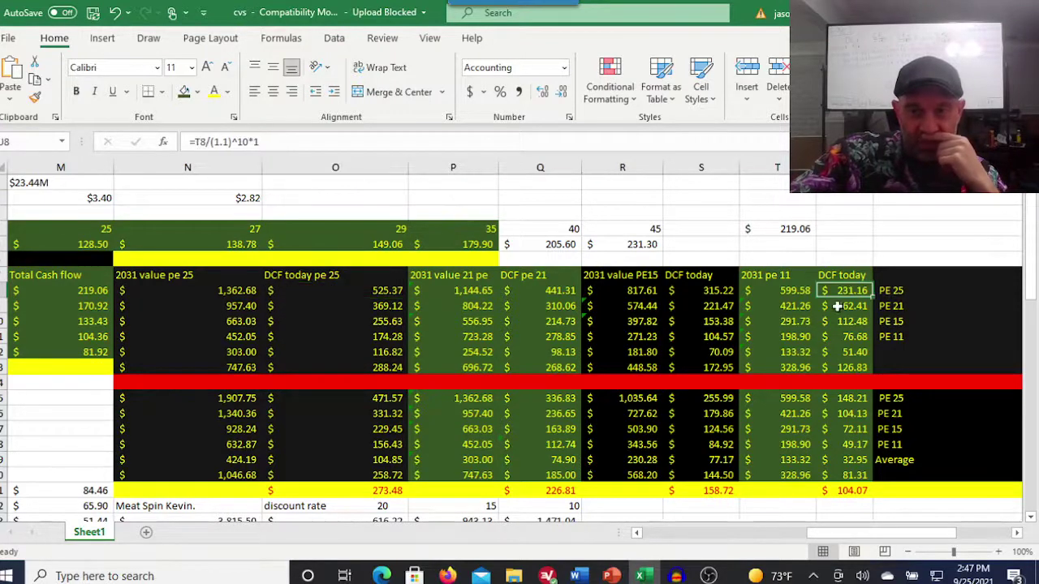
click(633, 291)
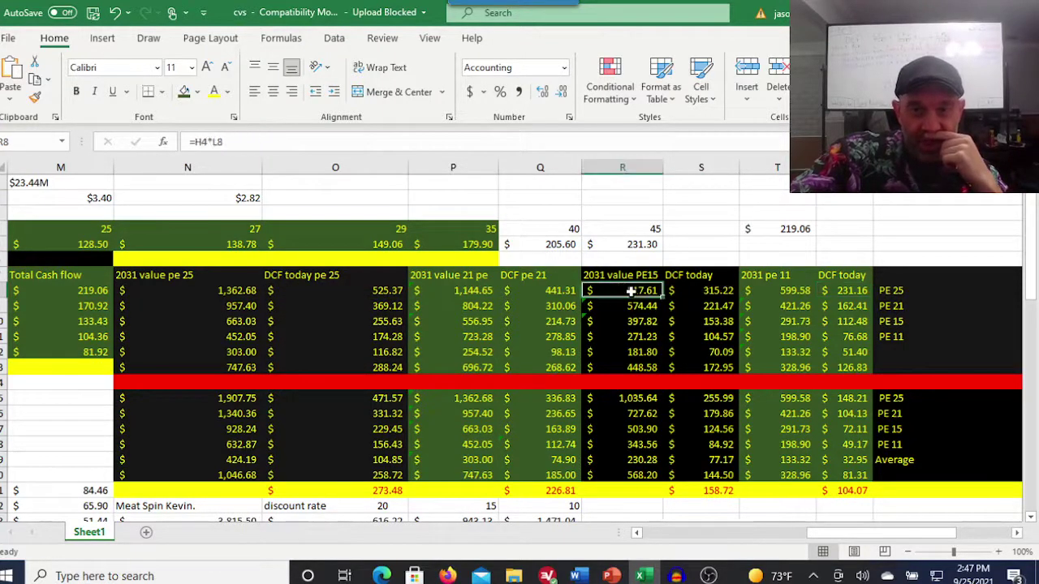
click(560, 292)
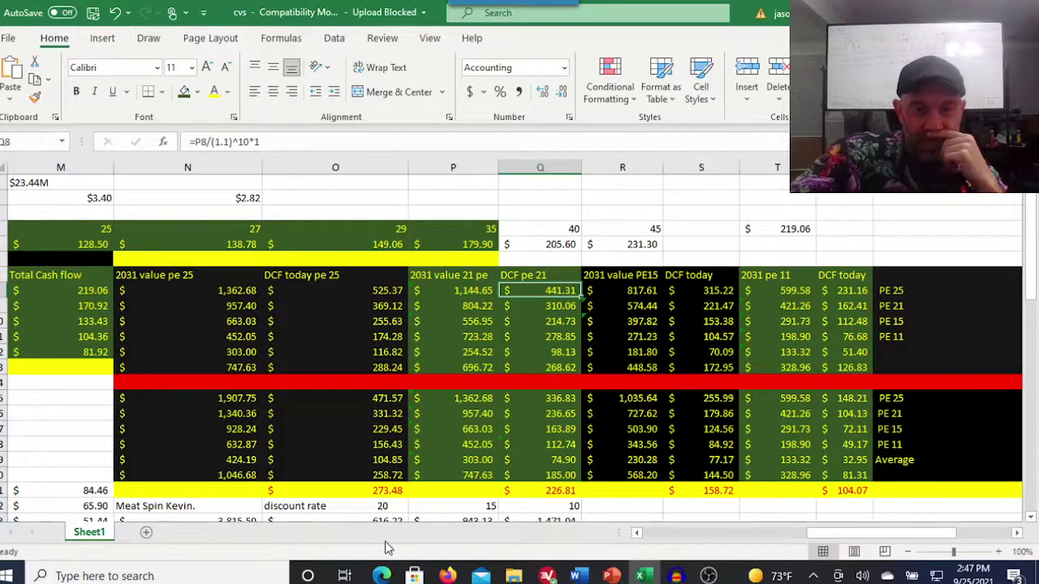
click(375, 367)
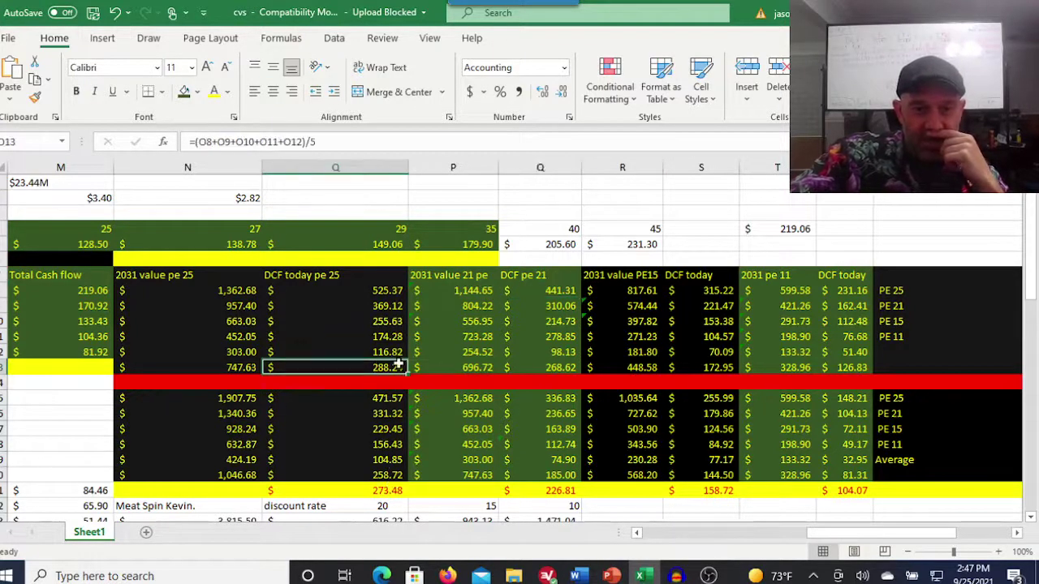
click(387, 475)
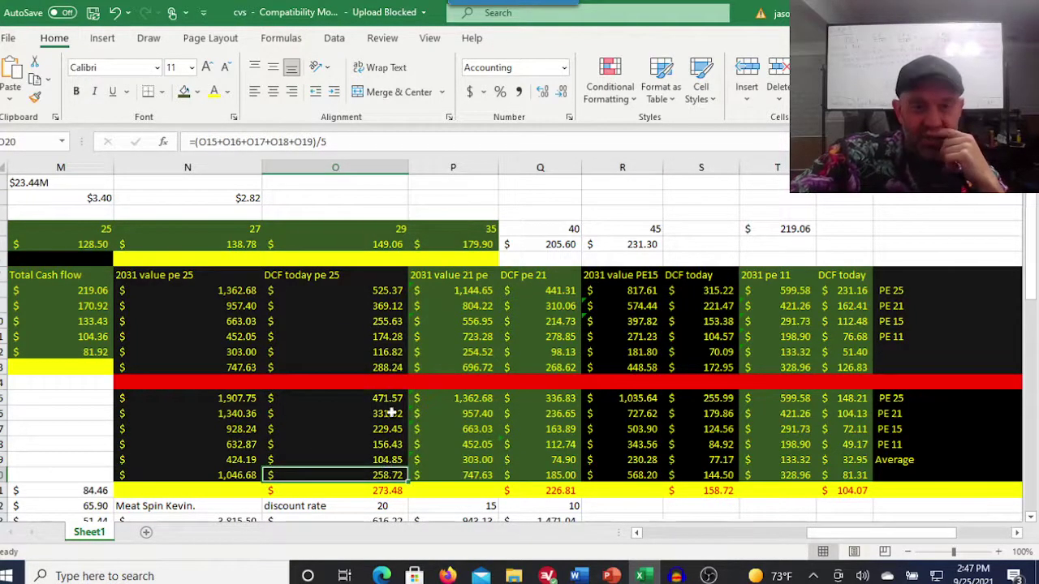
click(400, 366)
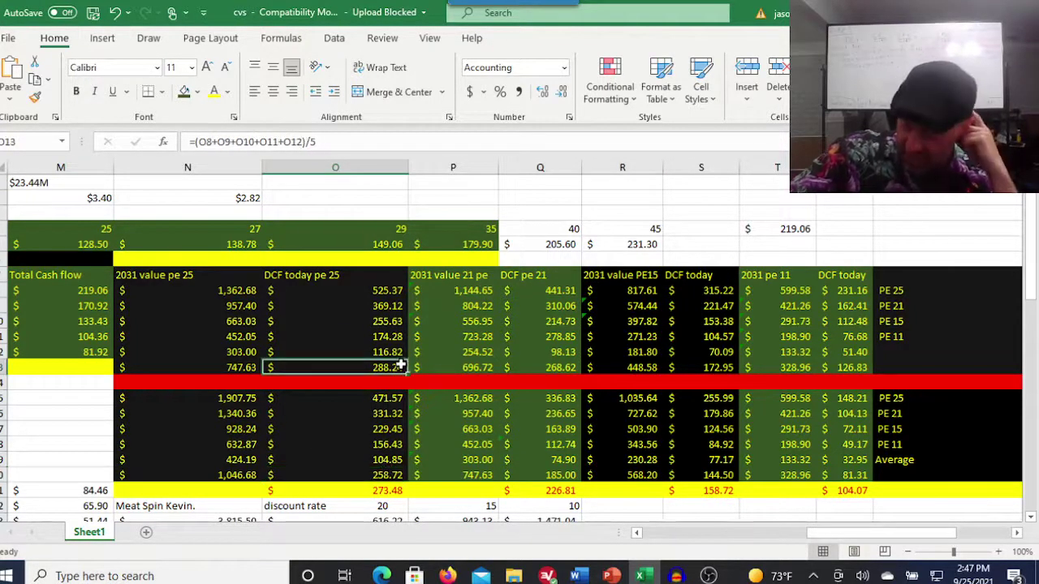
double_click(385, 474)
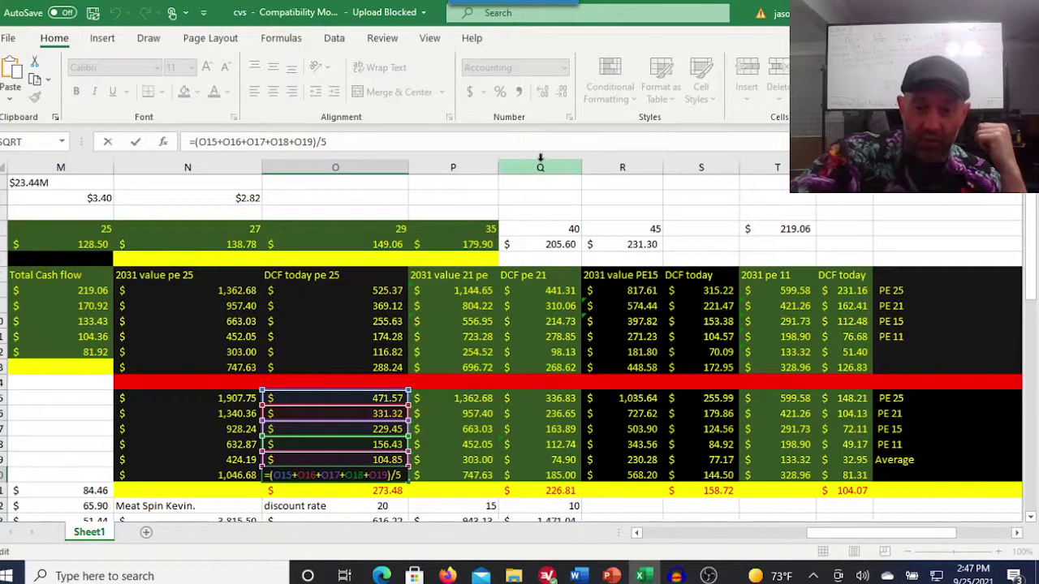
key(Escape)
key(Return)
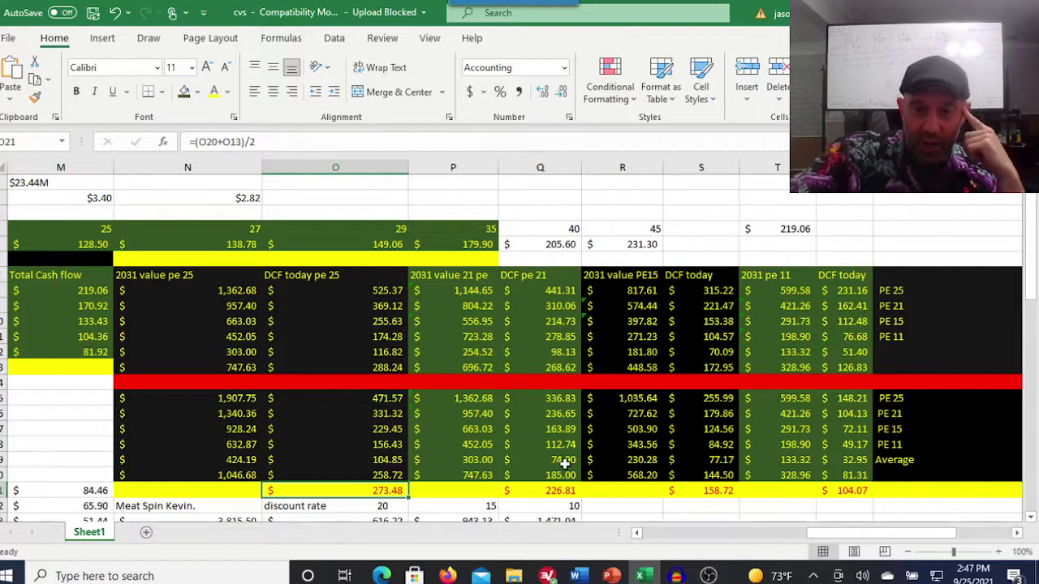
click(387, 289)
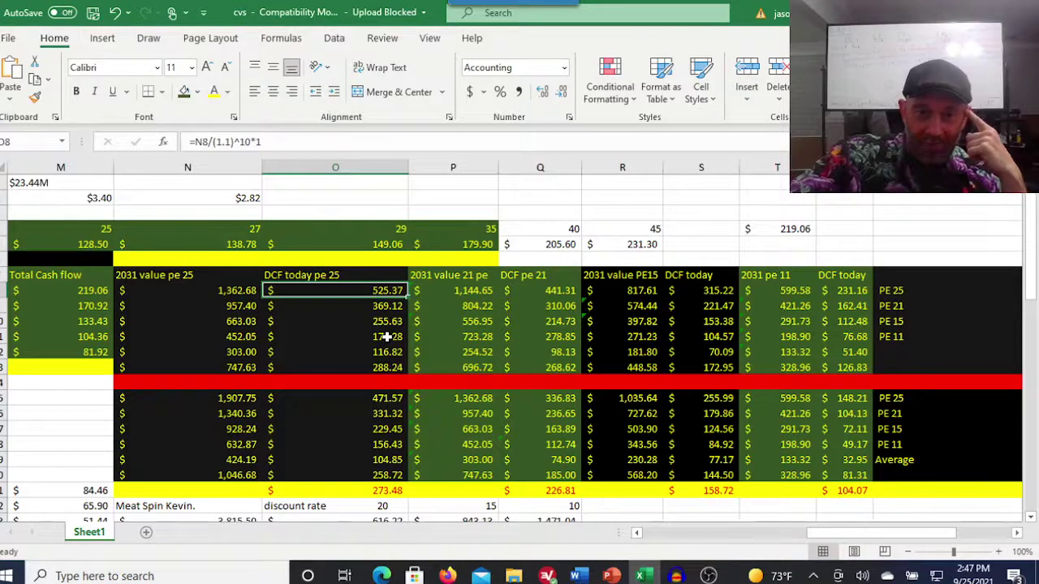
click(850, 354)
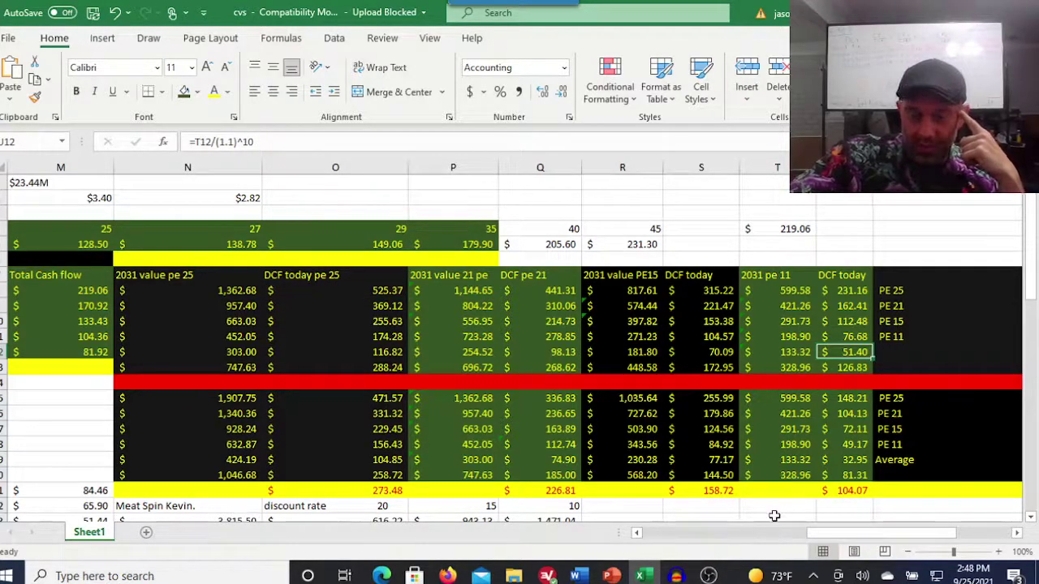
drag(850, 534, 879, 535)
click(846, 291)
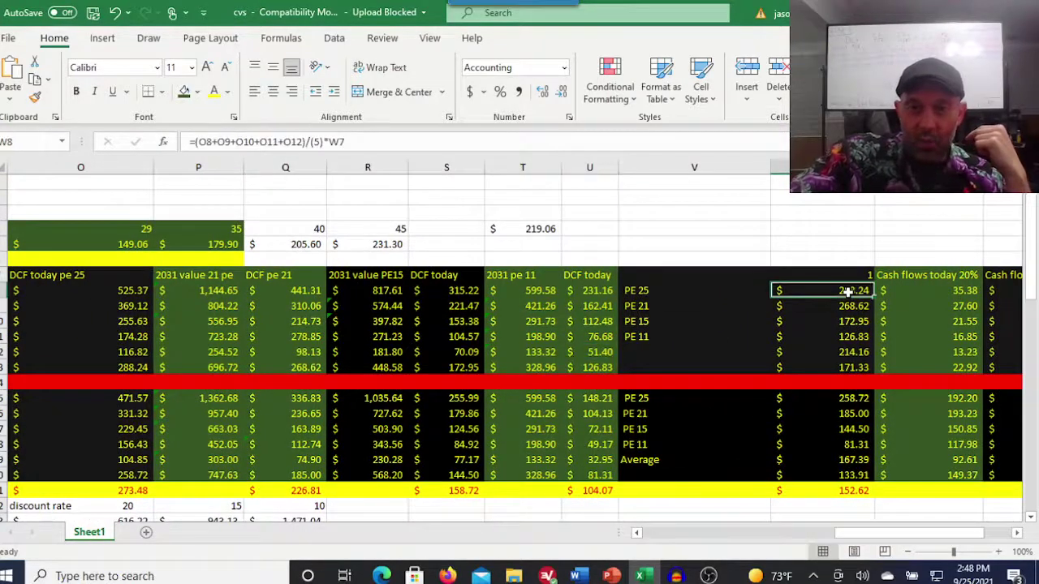
click(858, 367)
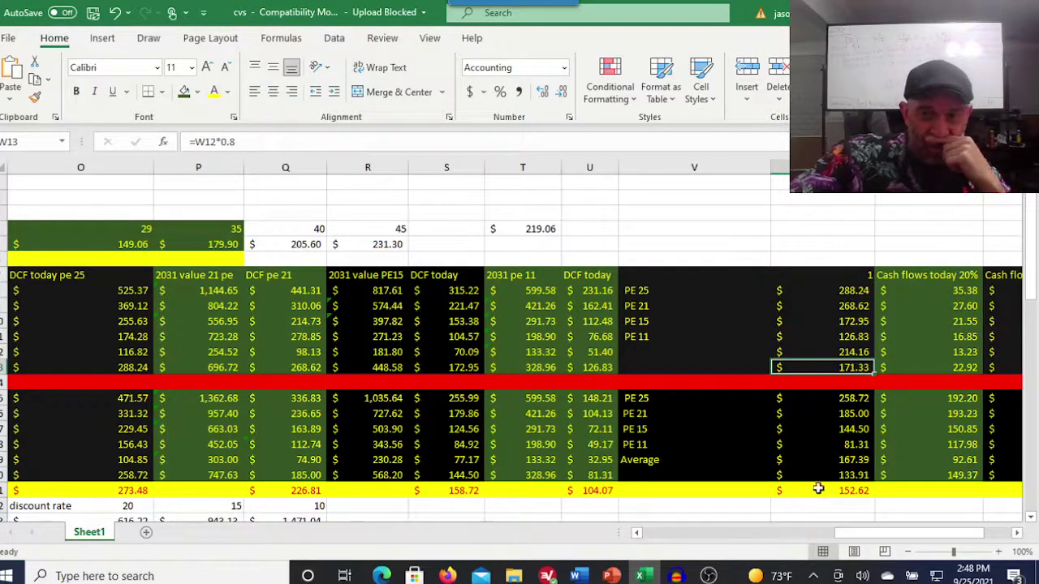
click(845, 474)
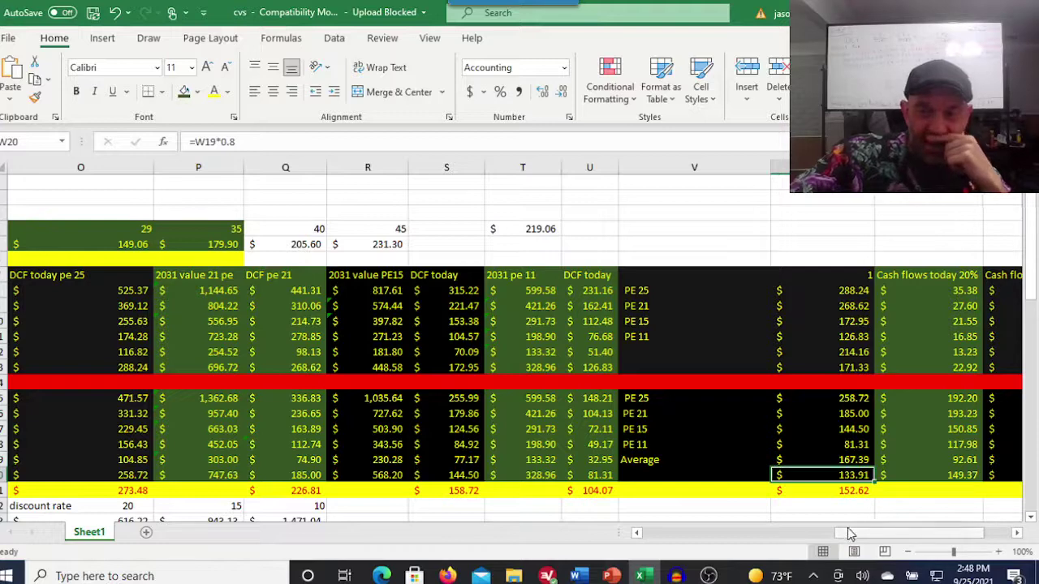
drag(854, 537, 809, 543)
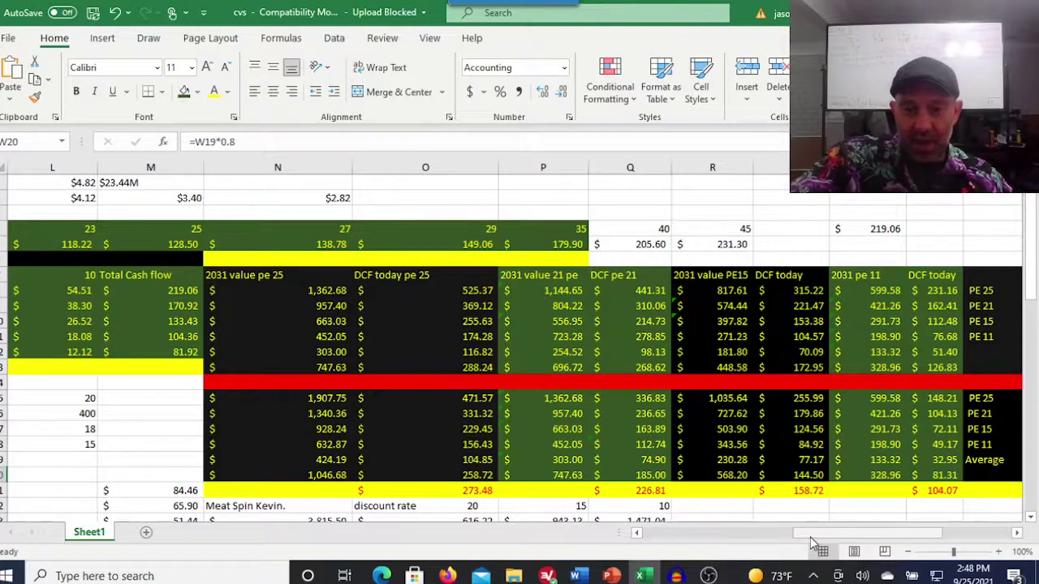
drag(810, 542, 907, 537)
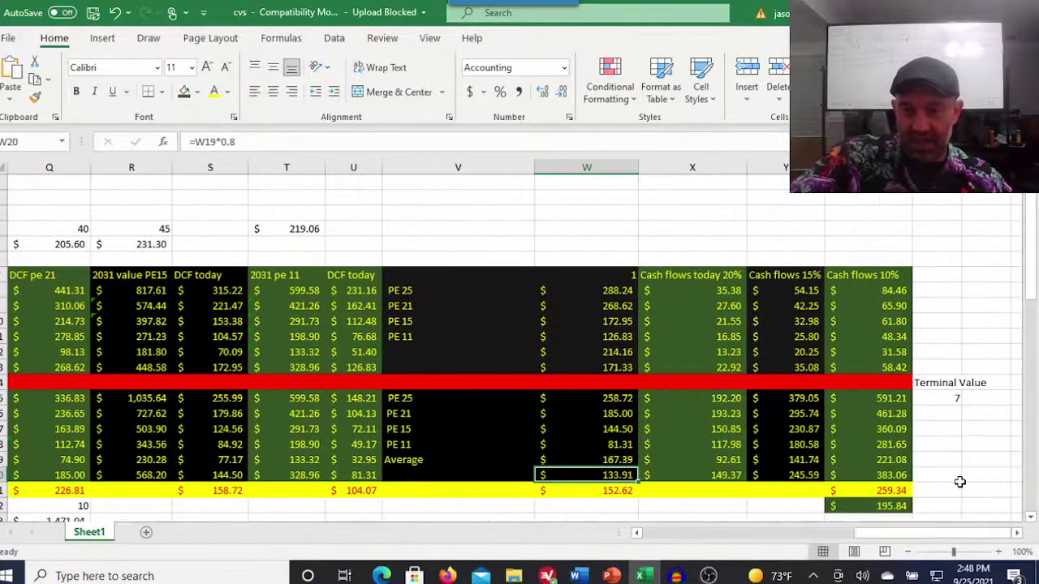
click(891, 489)
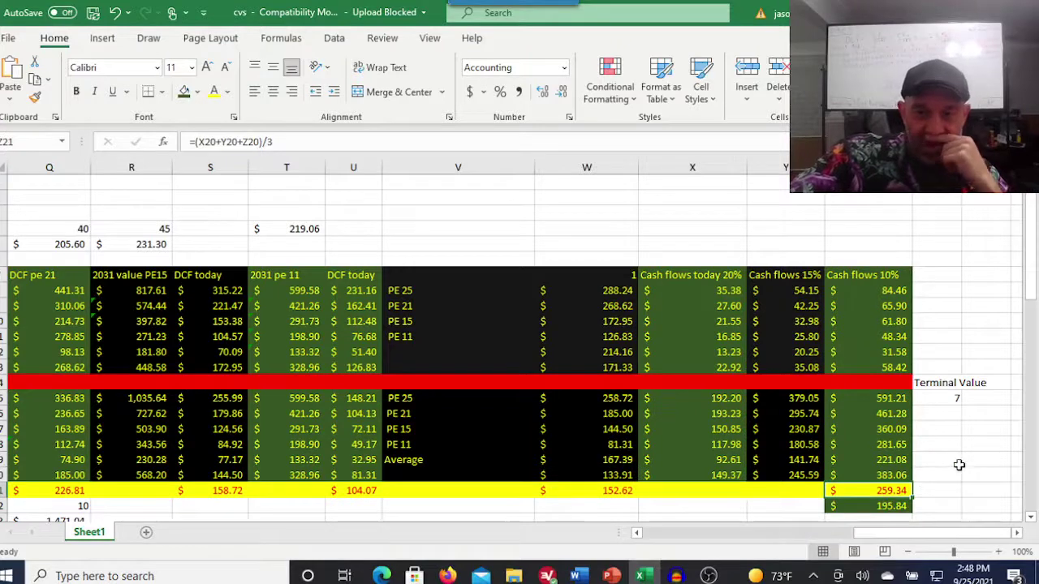
scroll(958, 465, down, 1)
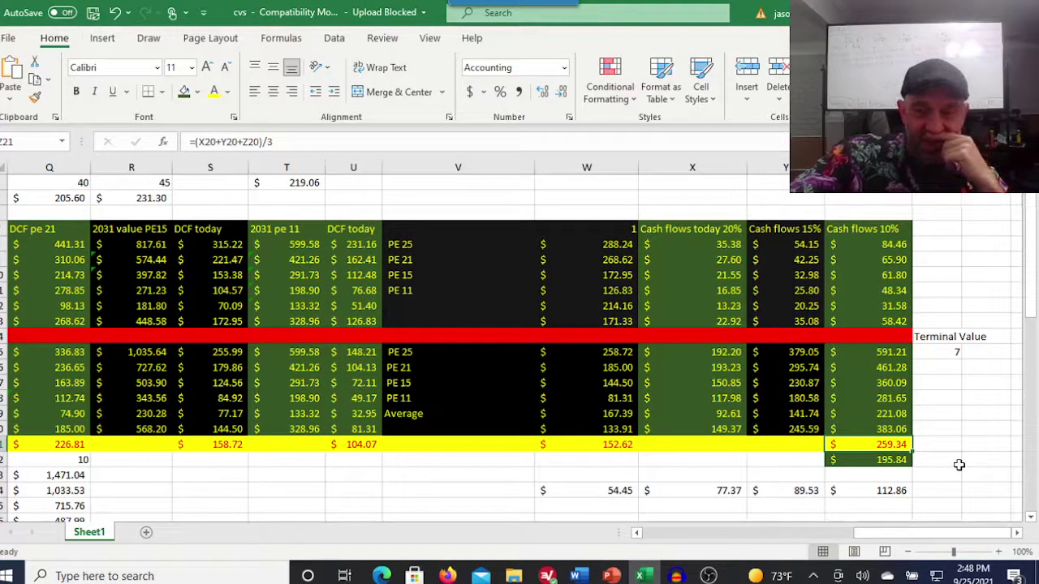
click(899, 461)
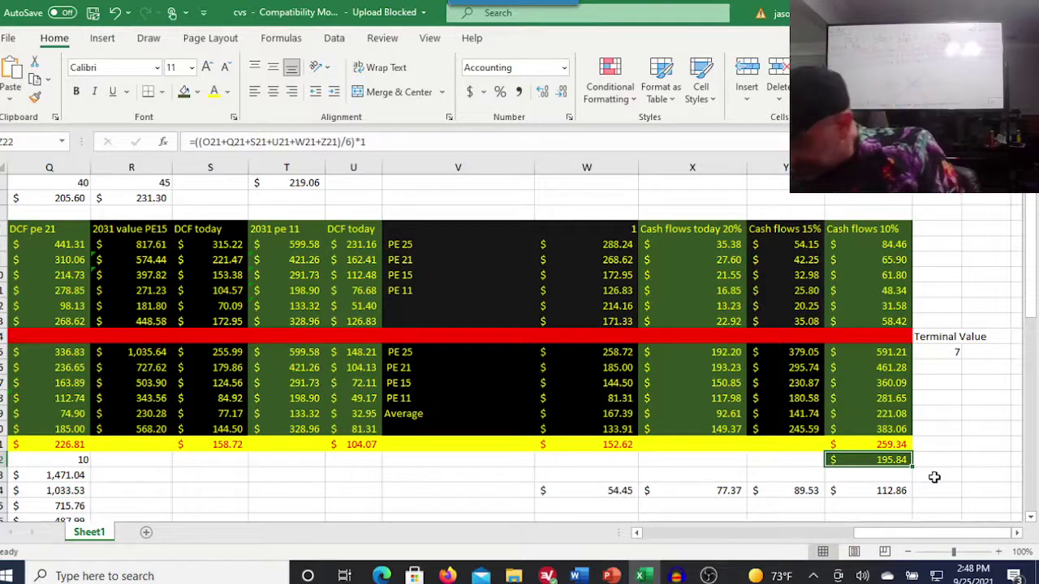
click(946, 352)
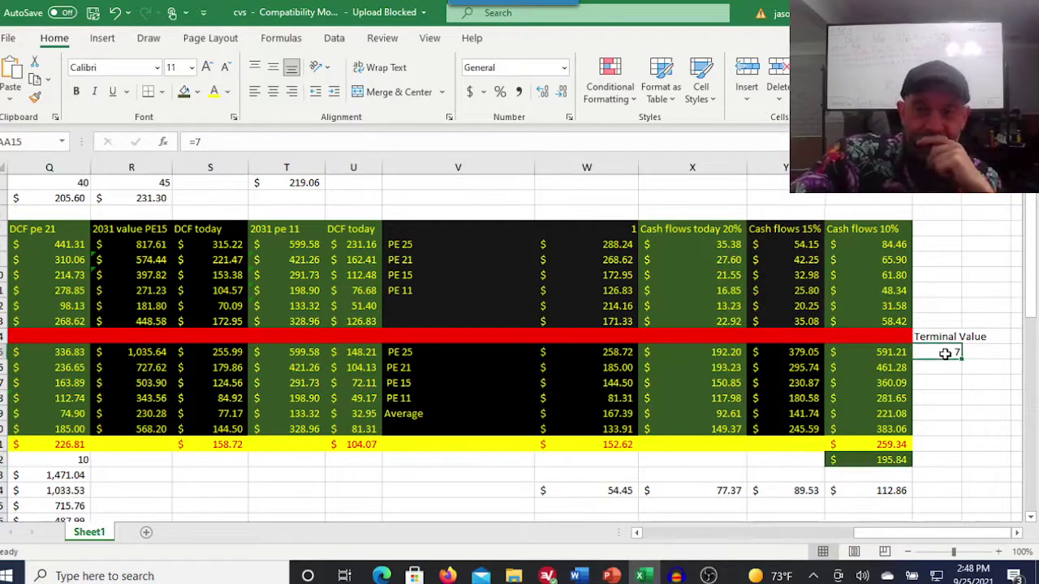
click(900, 352)
click(876, 398)
click(878, 415)
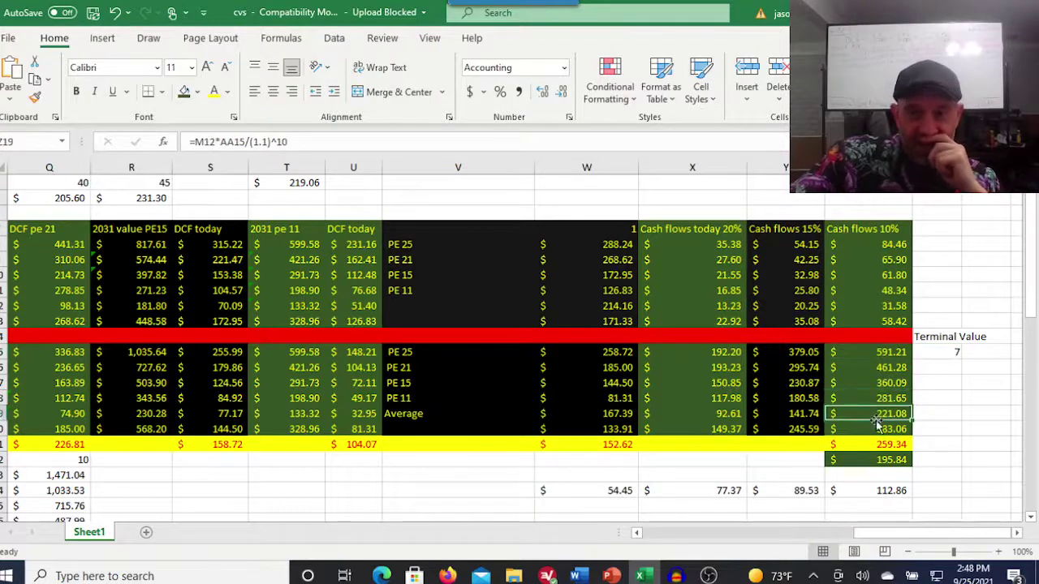
click(889, 398)
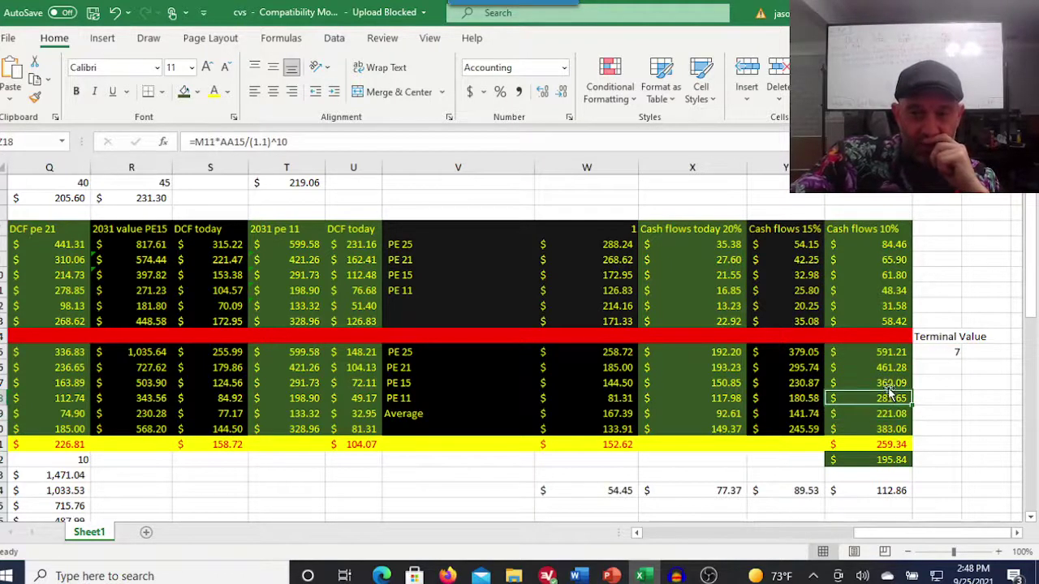
click(889, 383)
click(889, 366)
click(890, 351)
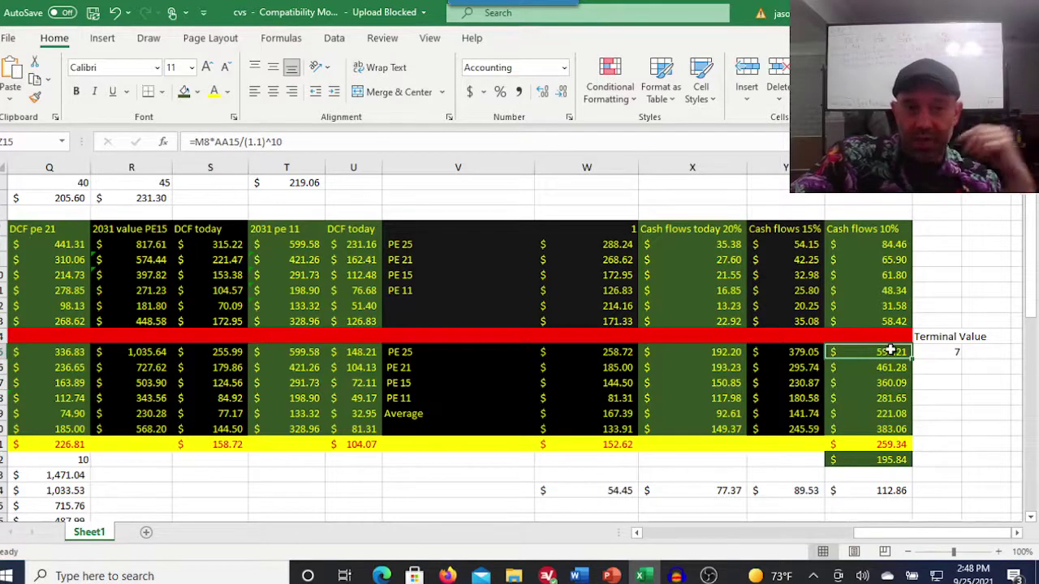
click(946, 352)
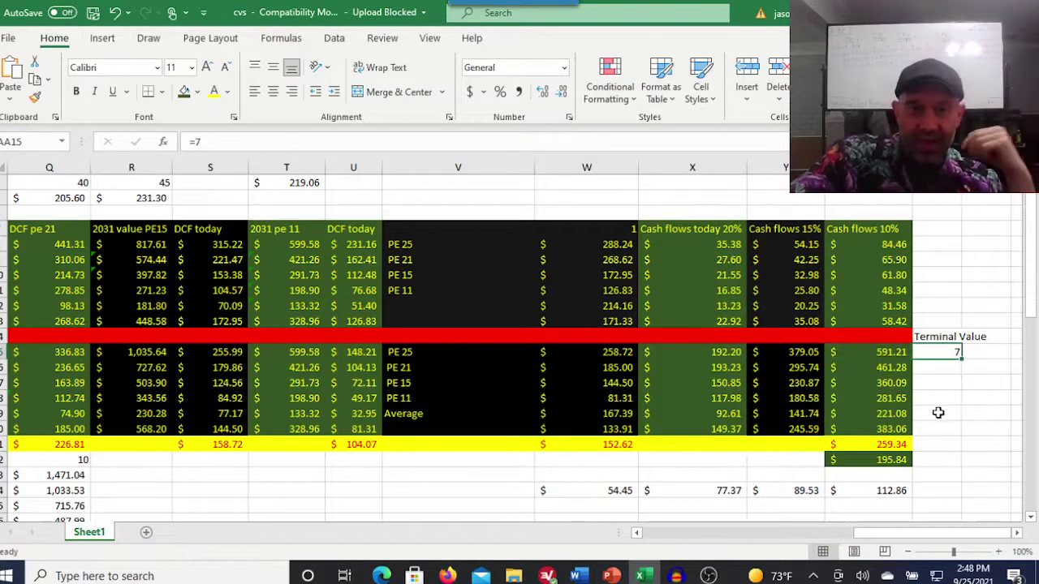
Step: Scroll to the shares outstanding block and select H15 to view its =(L9*P4)*G15 formula
drag(907, 535, 753, 535)
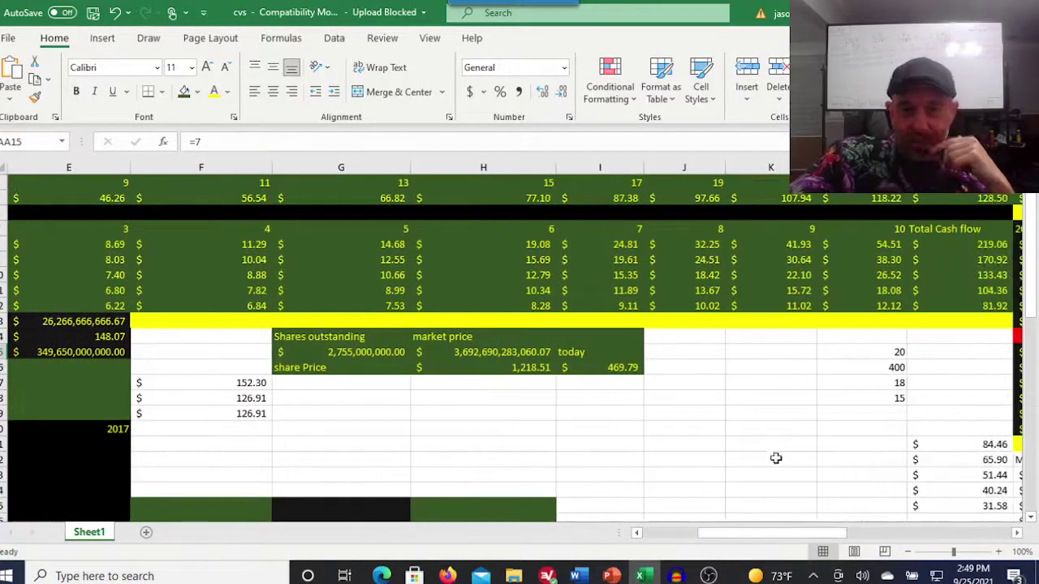
scroll(721, 437, down, 1)
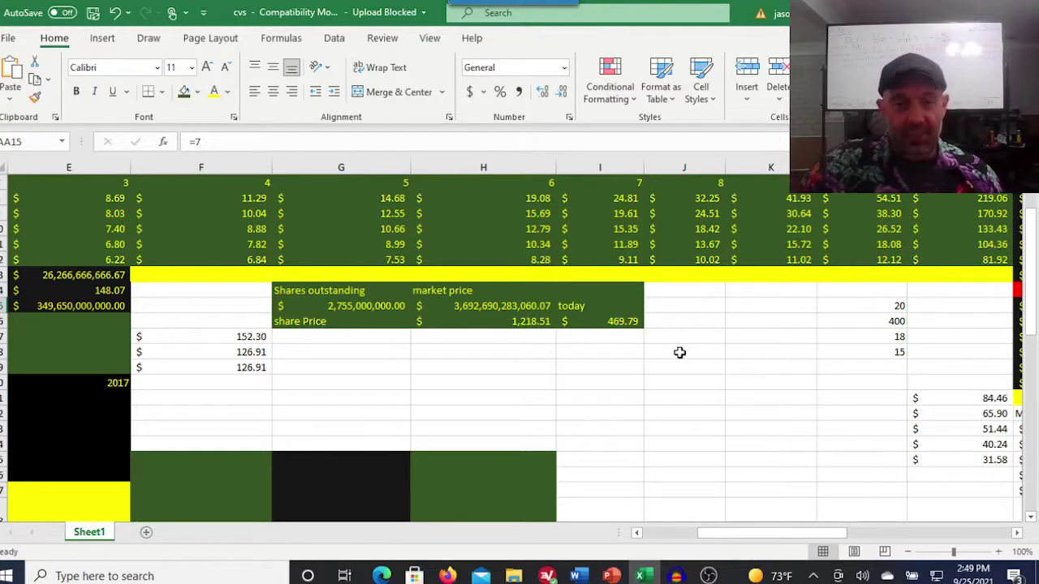
click(507, 303)
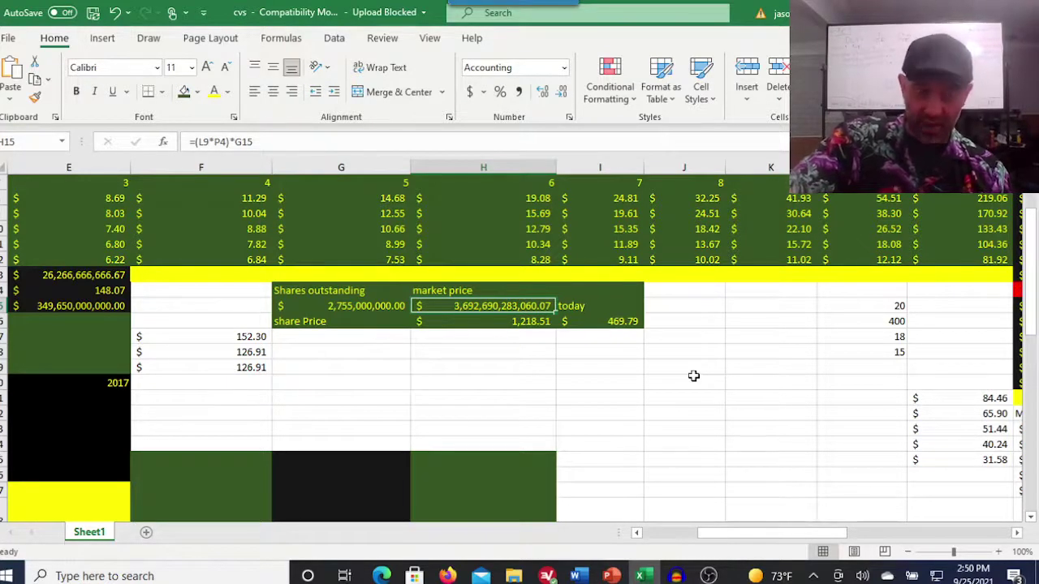
drag(815, 536, 732, 537)
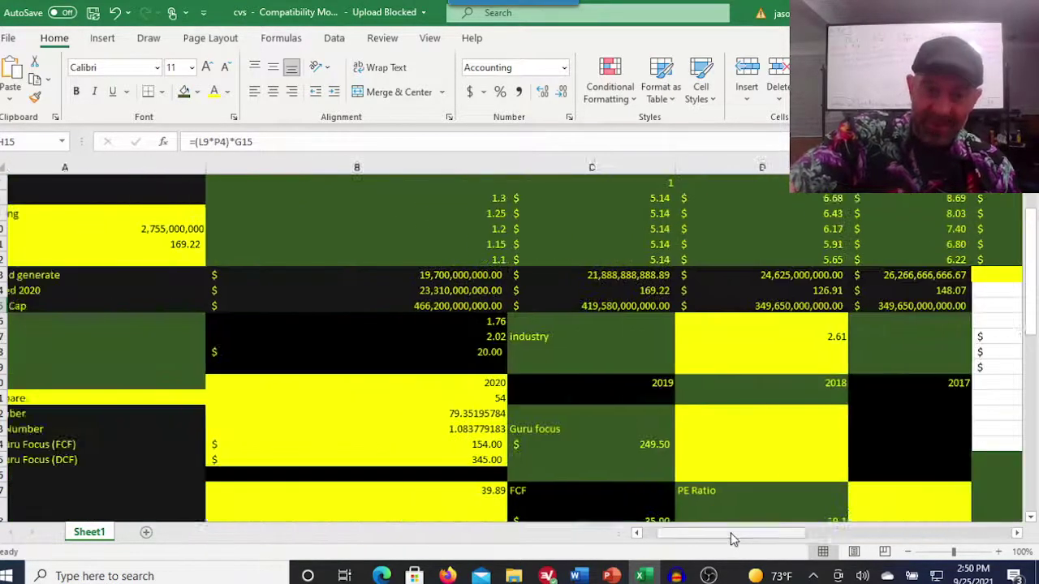
click(263, 306)
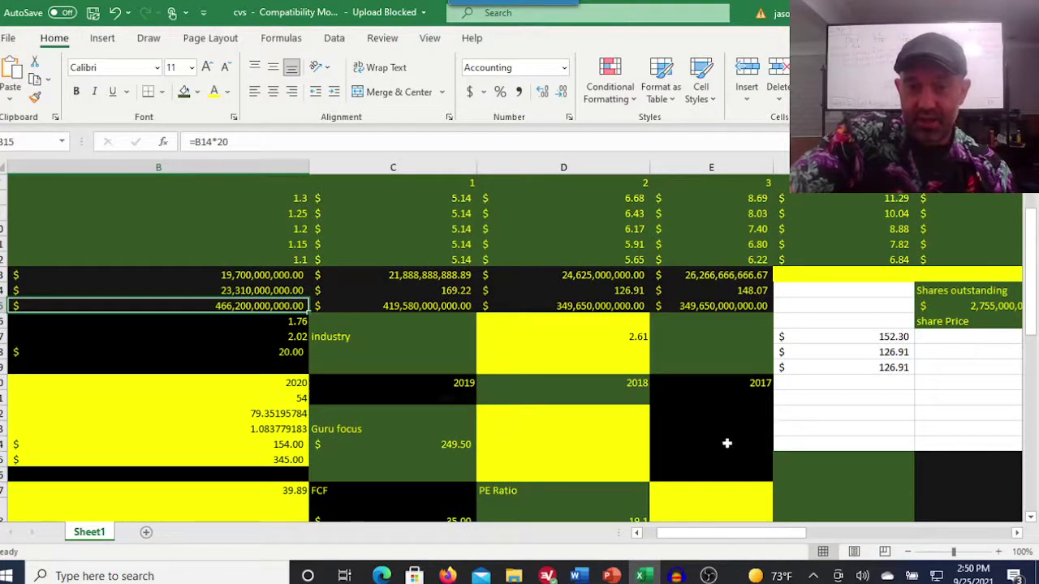
drag(676, 538, 769, 538)
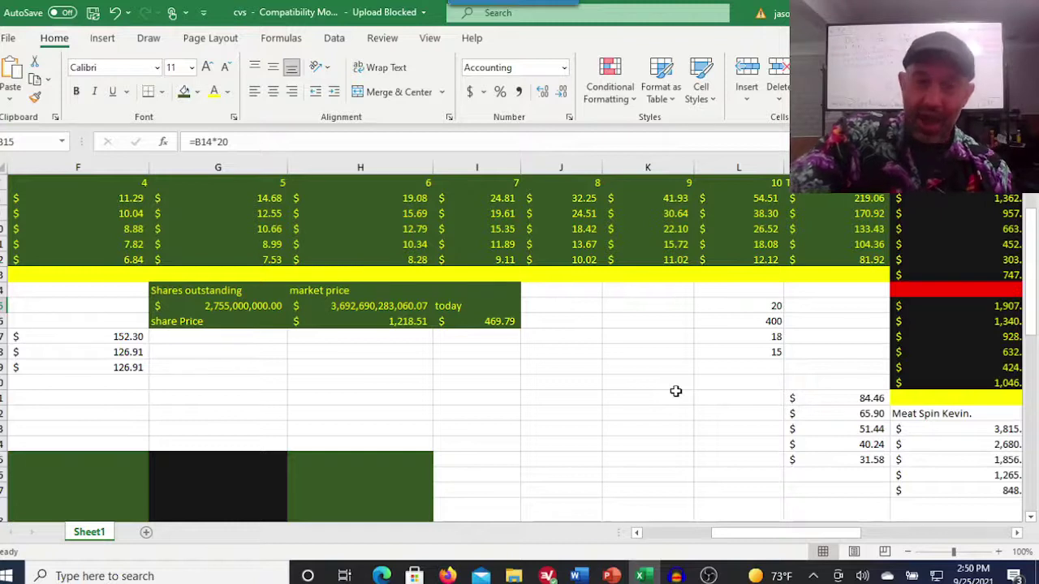
click(377, 308)
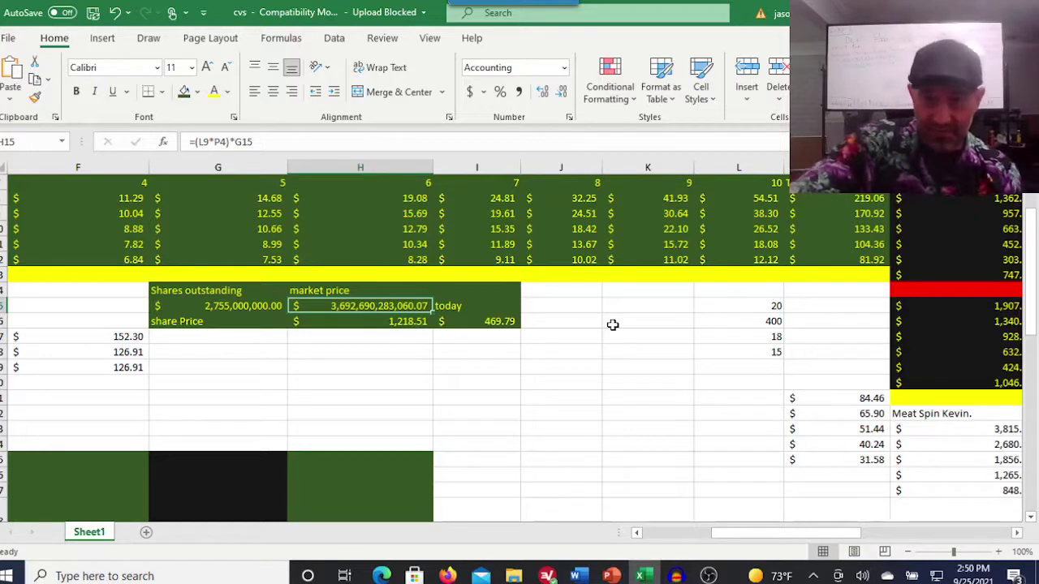
Step: Review the cash flow value and the formulas in H15, H16 and I16
click(753, 216)
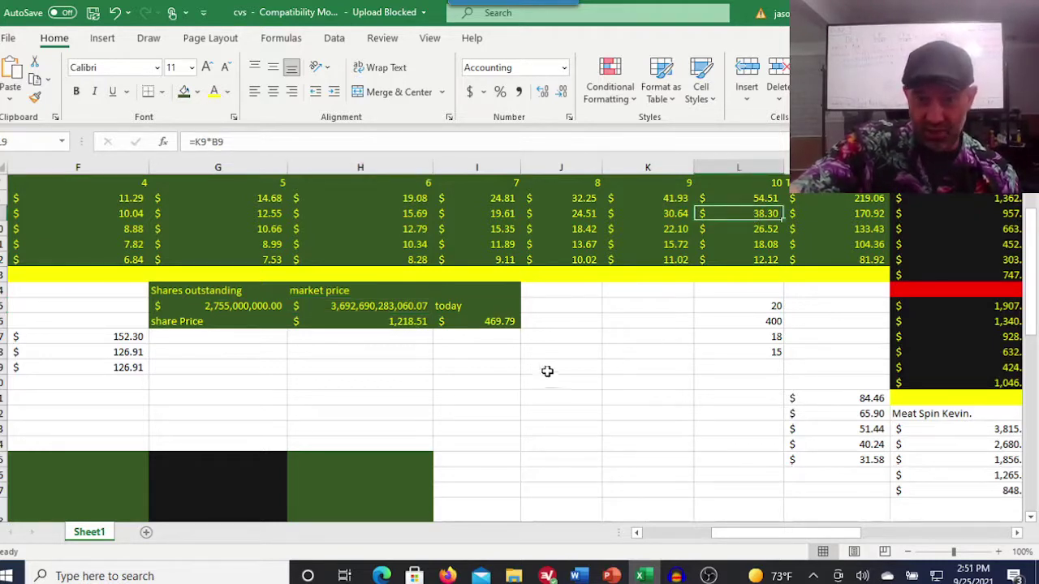
click(384, 306)
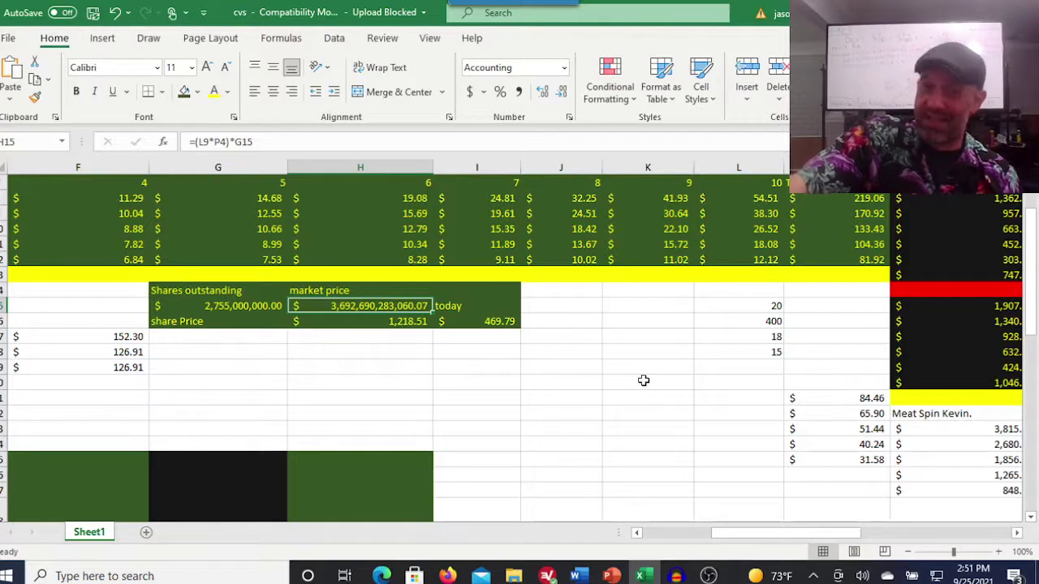
click(408, 323)
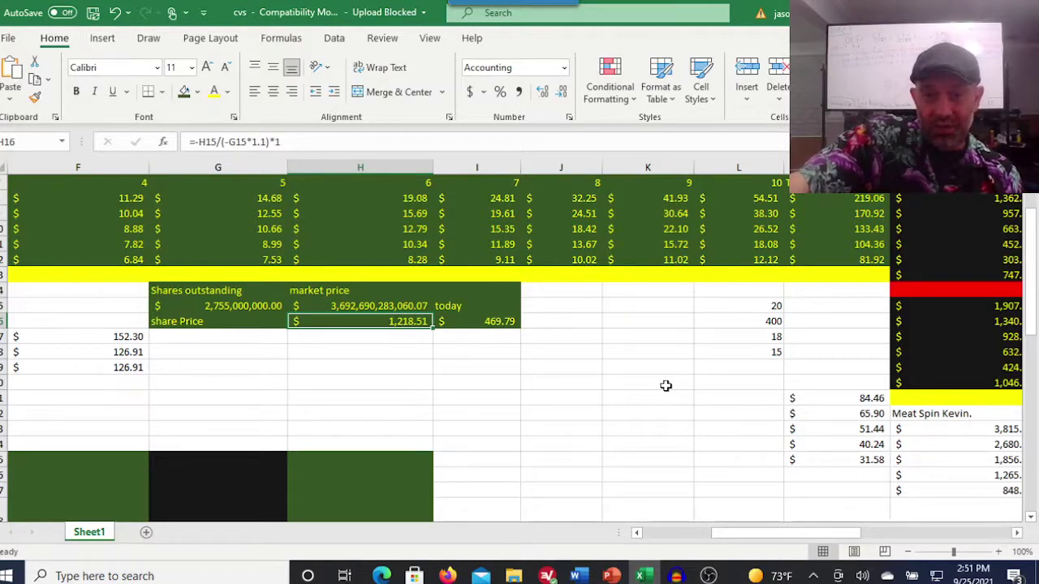
click(495, 322)
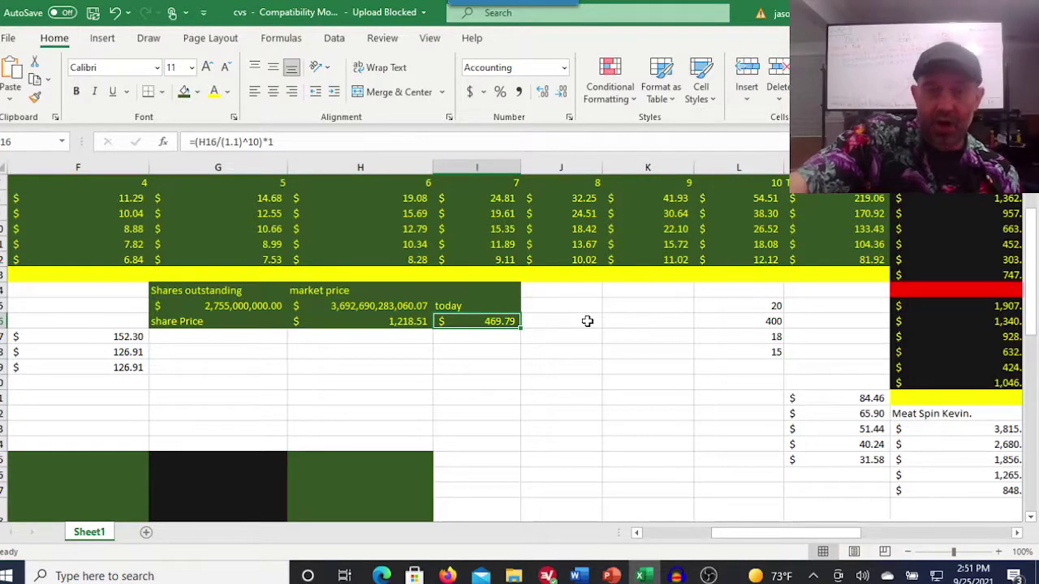
Step: Change I16's discount rate from 1.1 to 1.2 so today's price reads 196.80
click(240, 141)
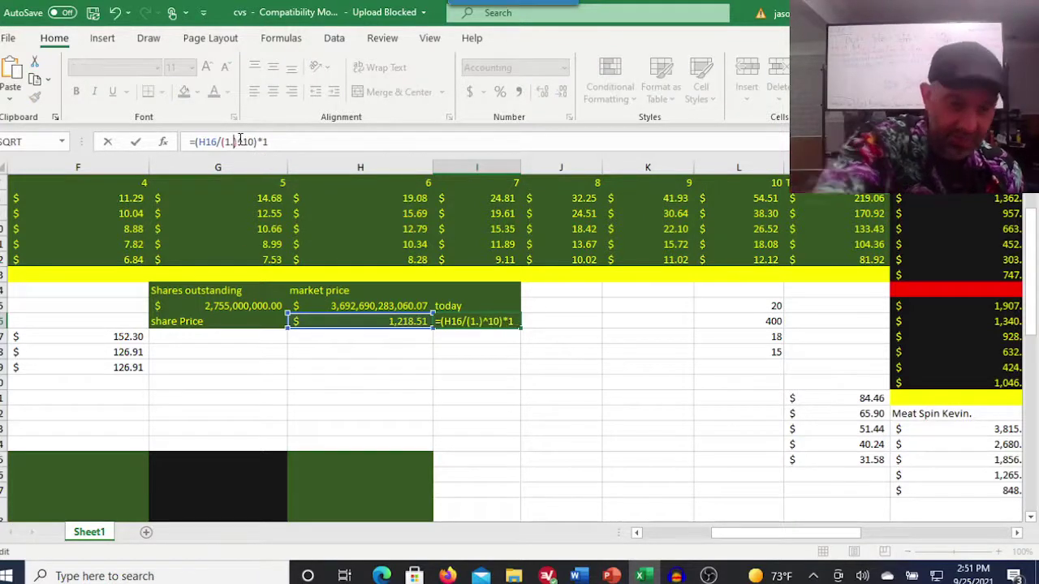
key(BackSpace)
text(2)
key(Return)
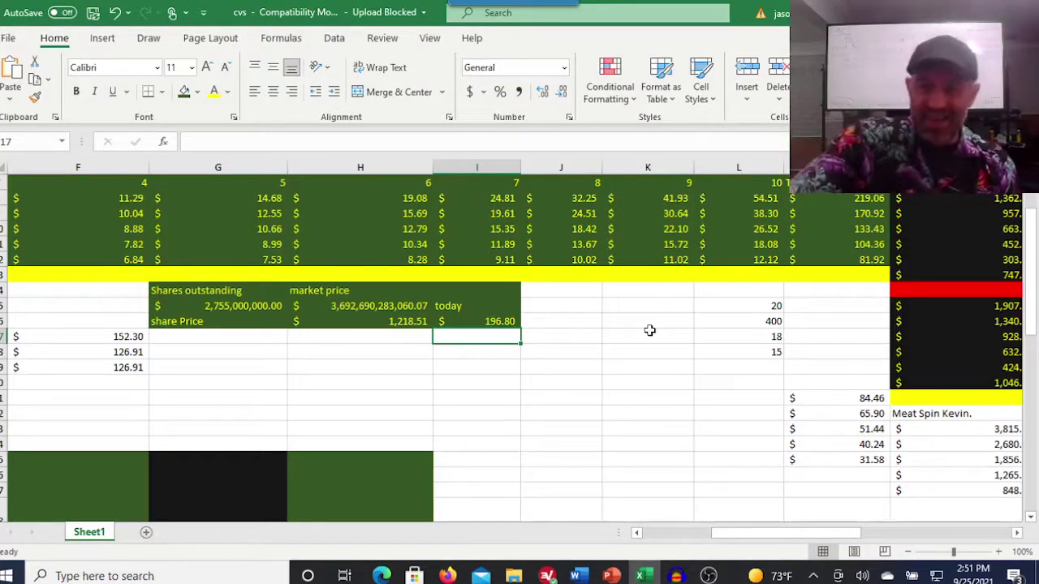
click(765, 232)
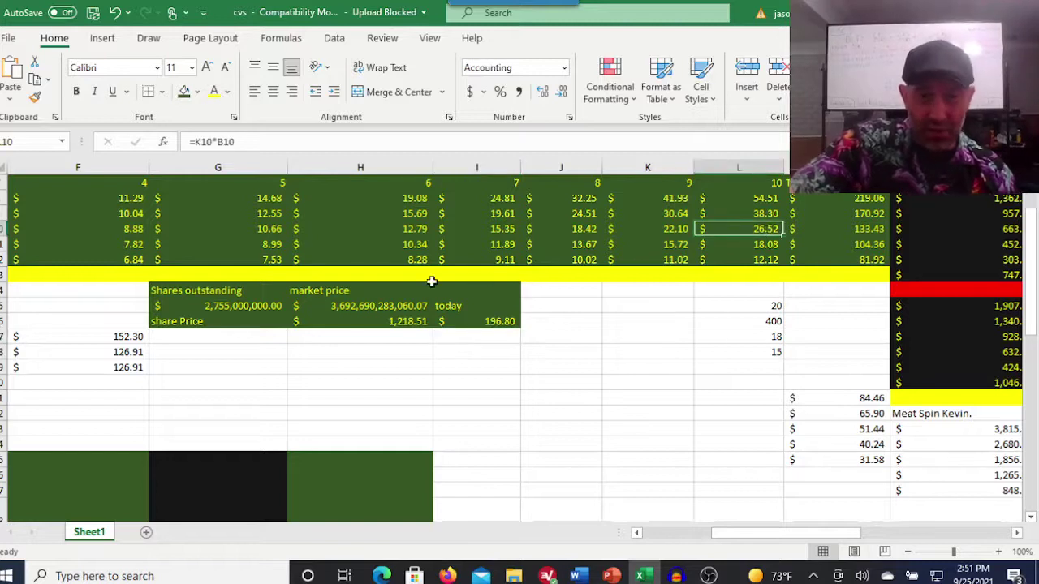
click(391, 310)
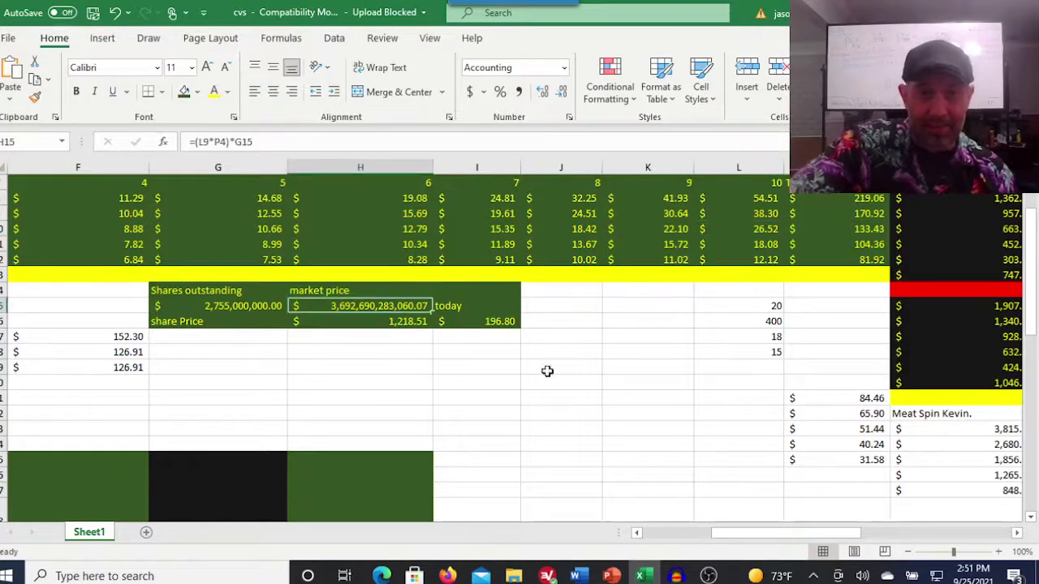
Step: Change H15 to =(L10*P4)*G15, giving share price 843.86 and today's price 136.29
click(208, 142)
key(BackSpace)
text(9)
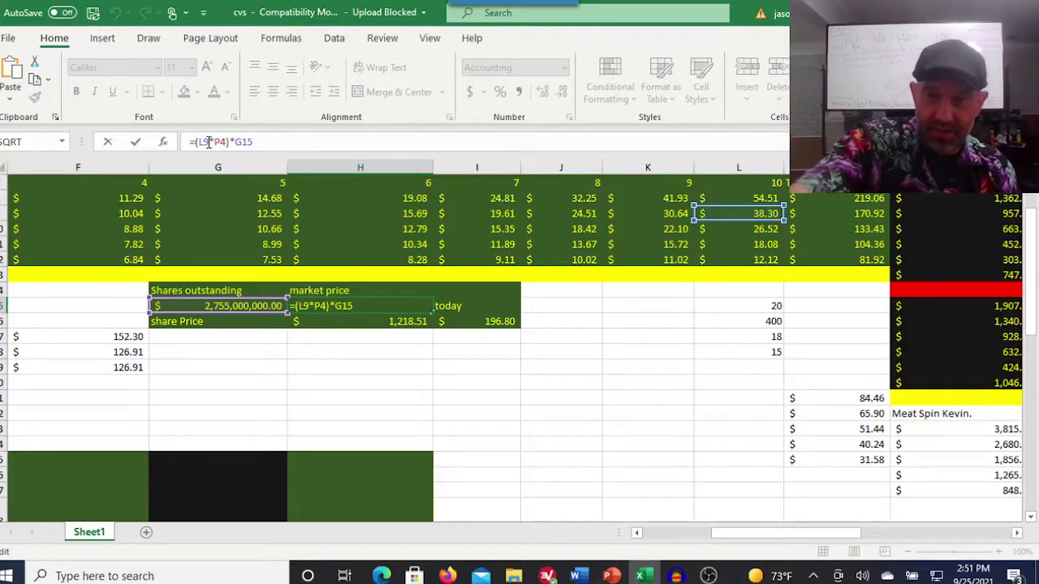
key(BackSpace)
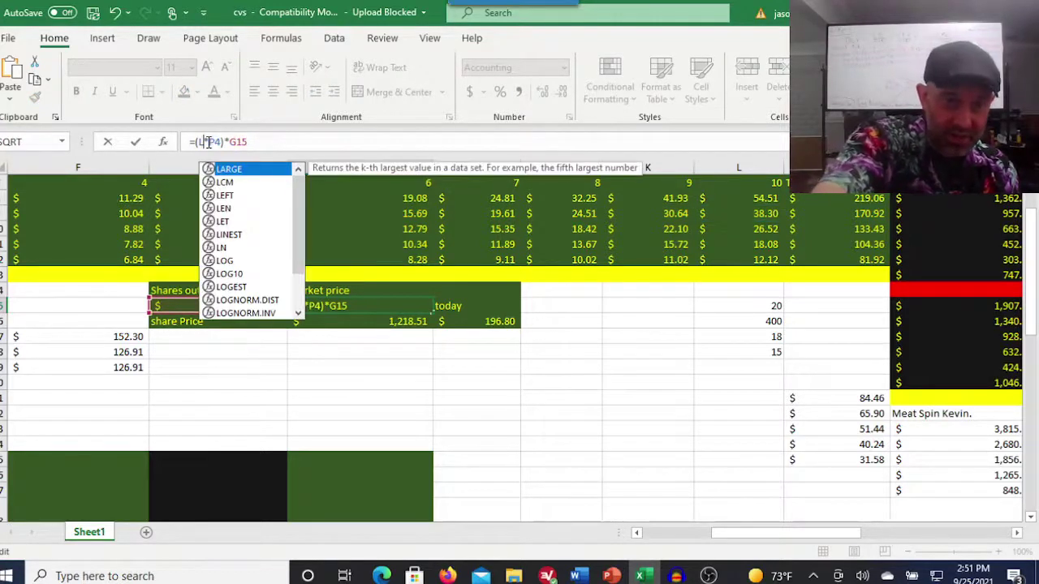
text(10)
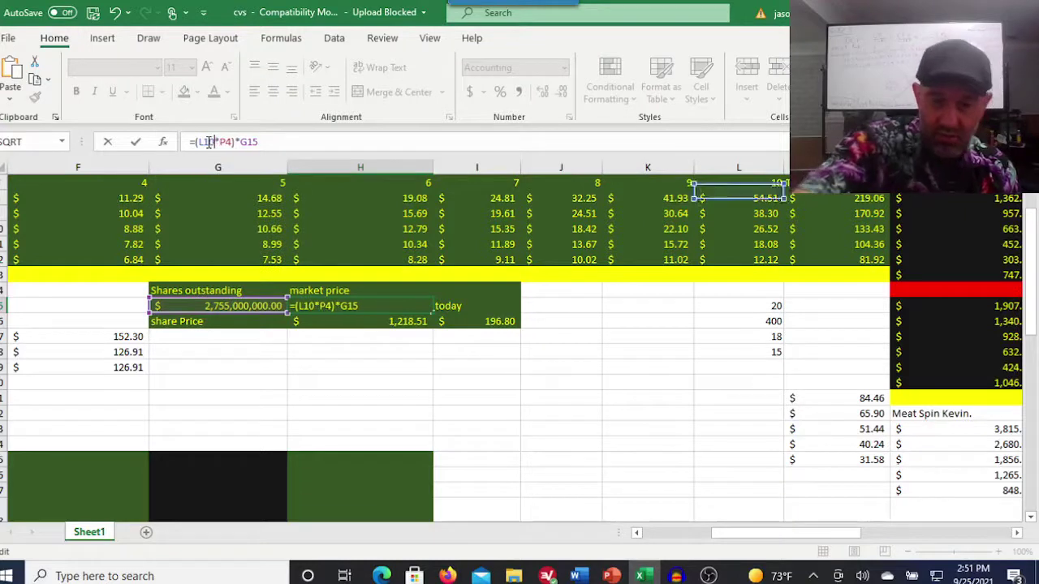
key(Return)
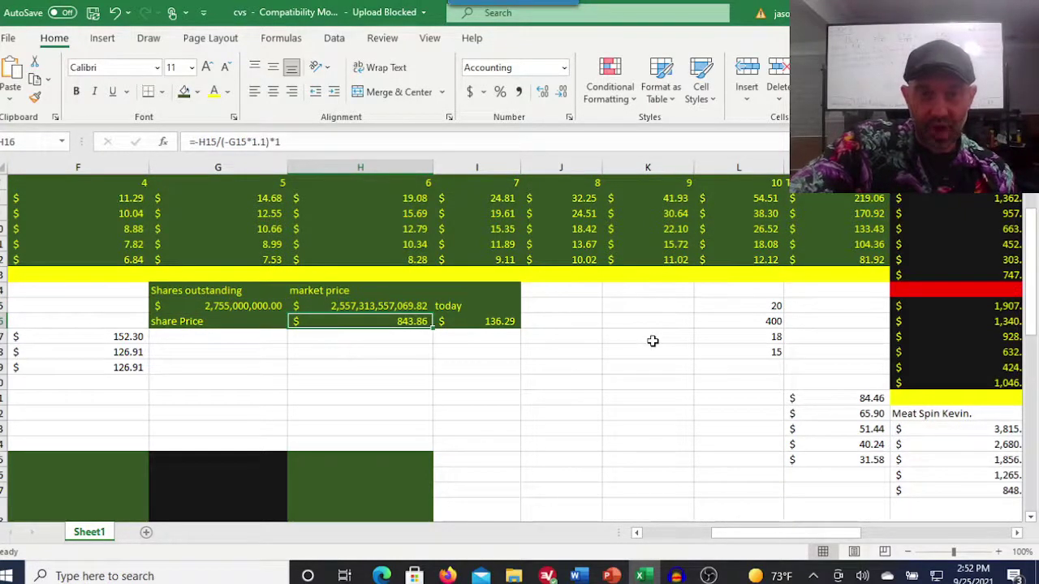
click(495, 324)
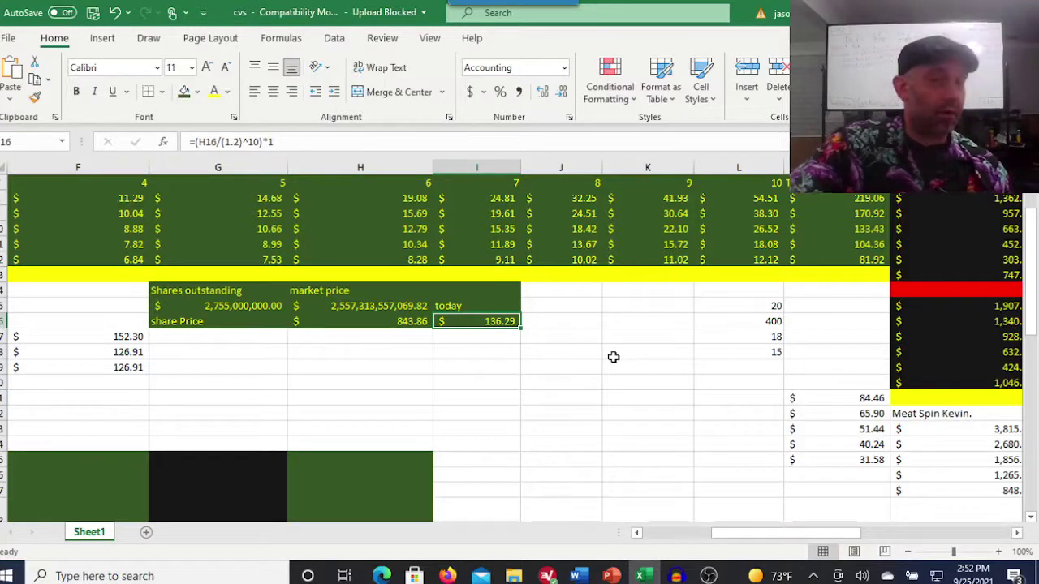
drag(769, 534, 755, 534)
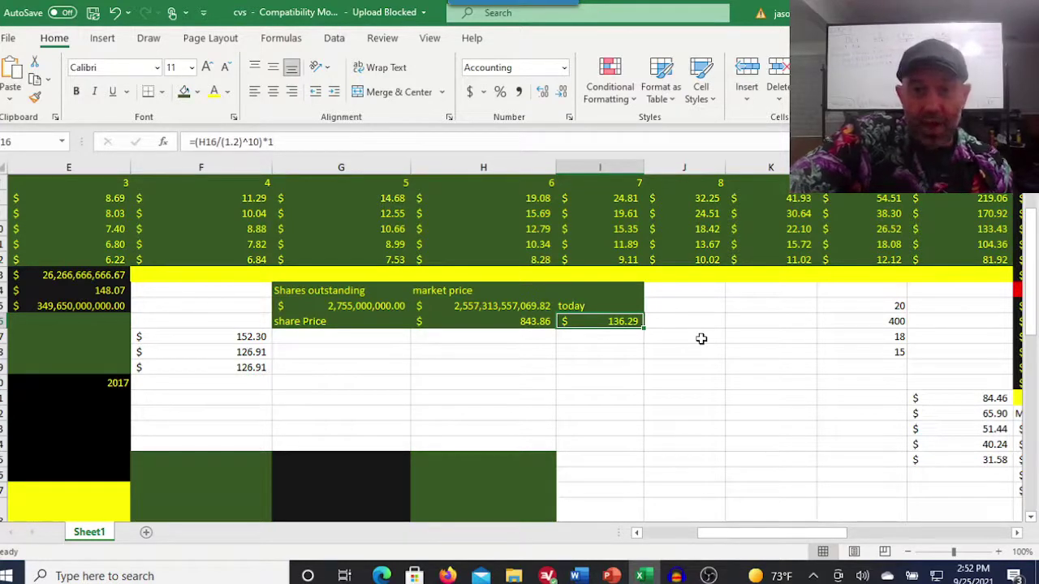
Step: Try lower discount rates in I16, ending with =(H16/(1.1)^10)*1
click(240, 141)
key(BackSpace)
text(15)
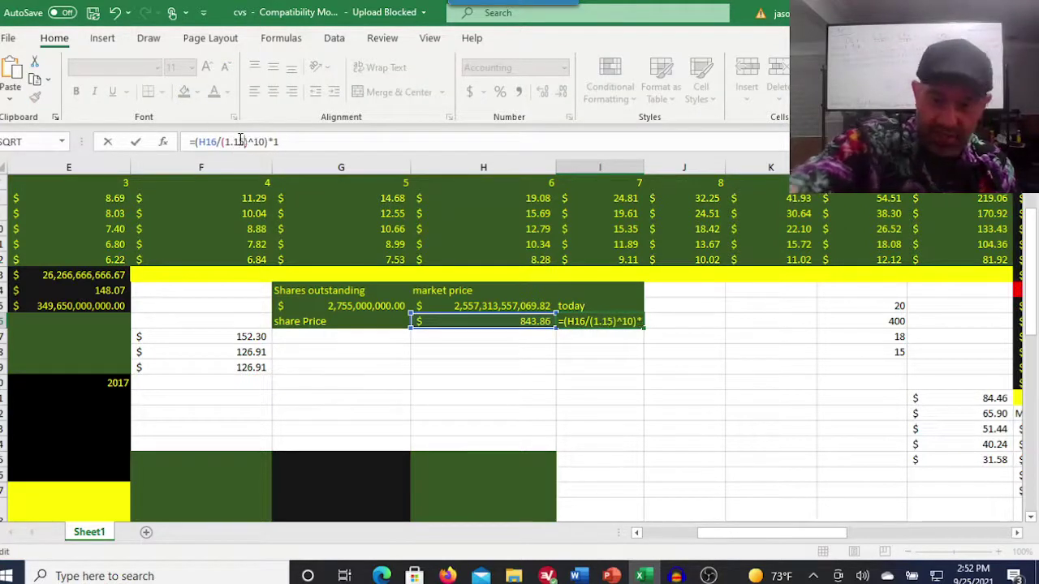
key(Return)
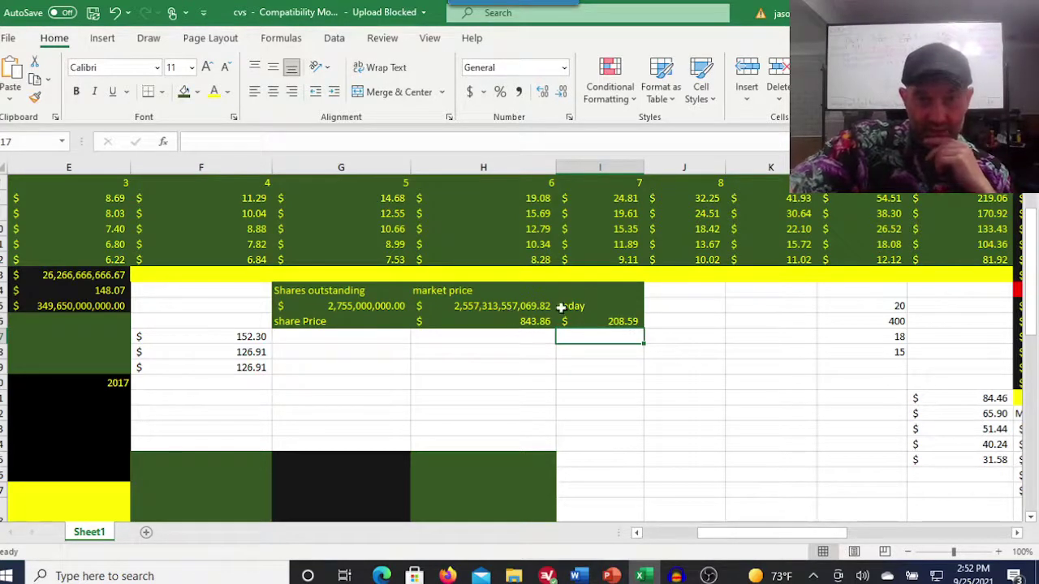
click(607, 322)
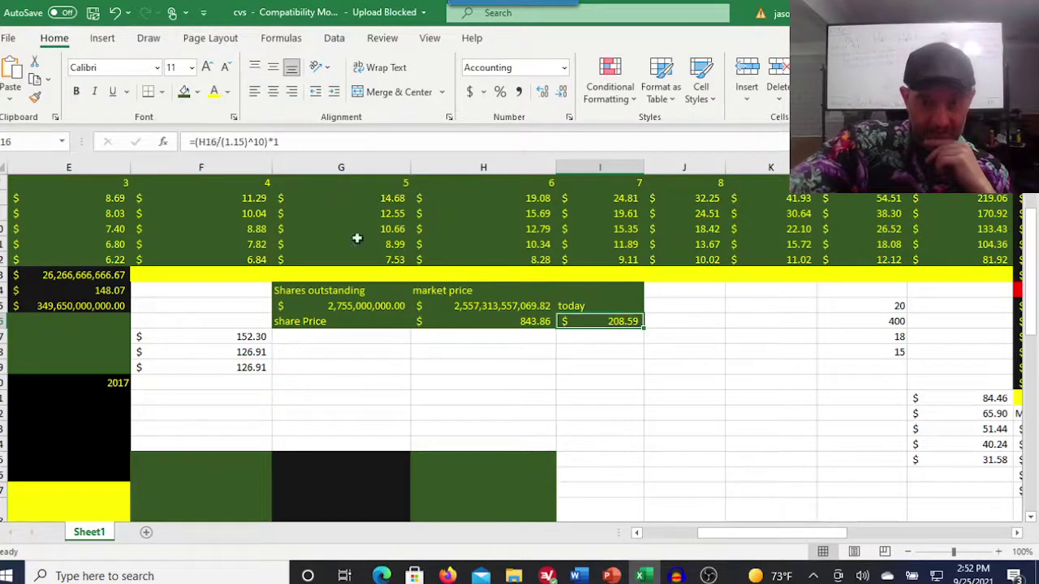
click(246, 141)
key(BackSpace)
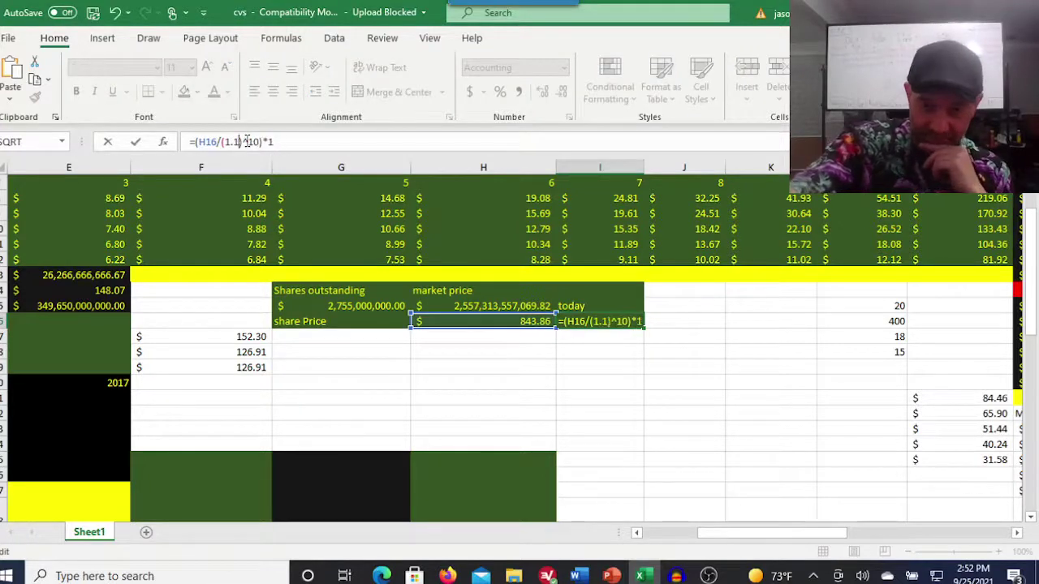
key(Return)
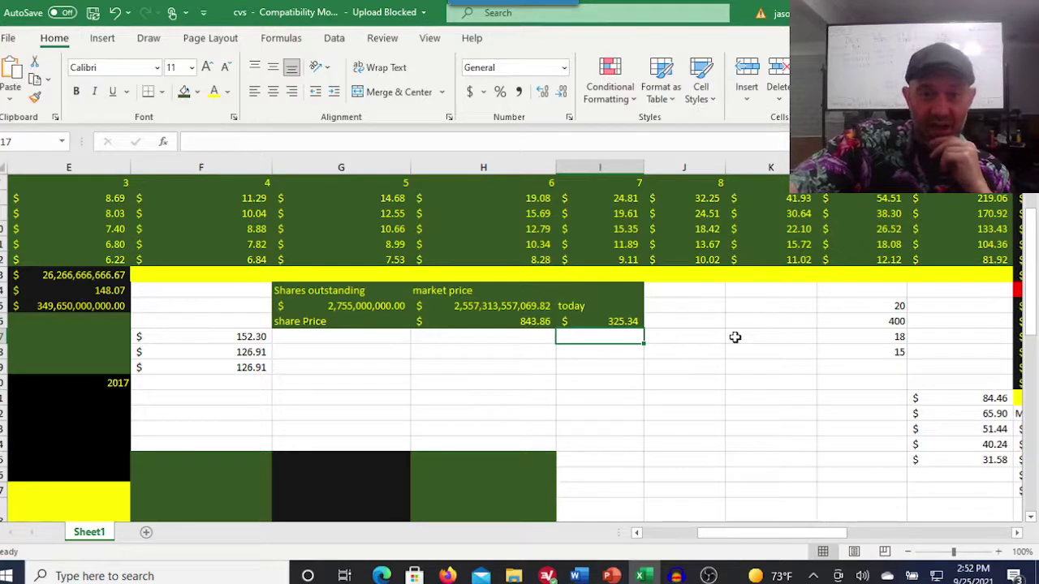
Step: Test a changed dilution factor in H16's share price formula, then undo it
click(503, 322)
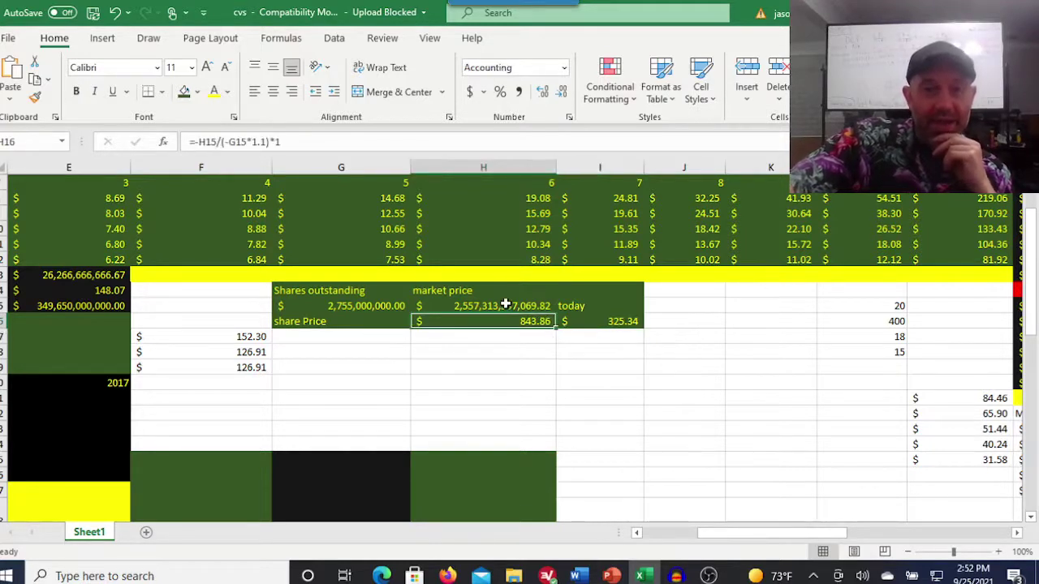
click(504, 304)
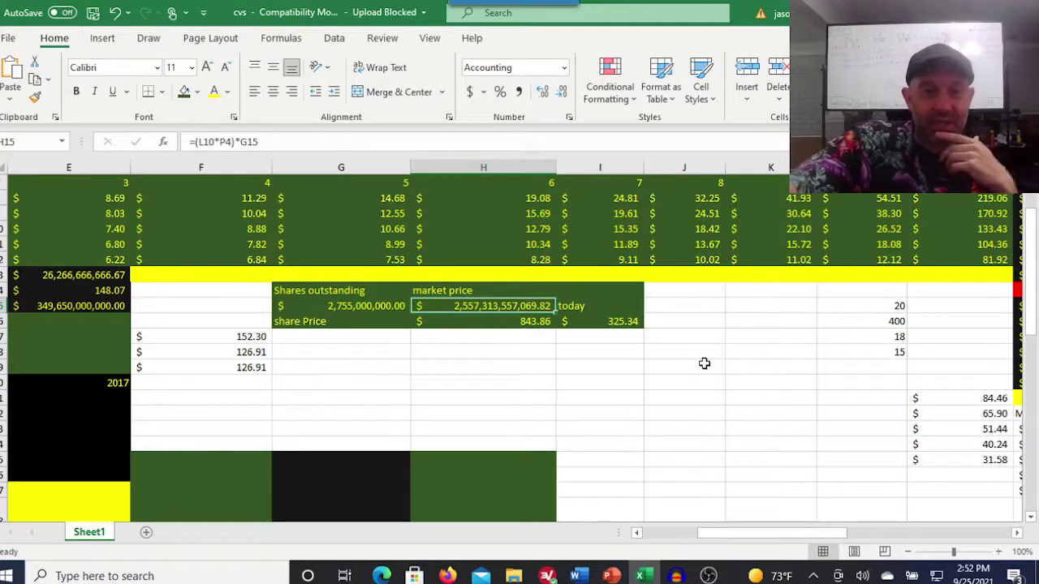
click(531, 323)
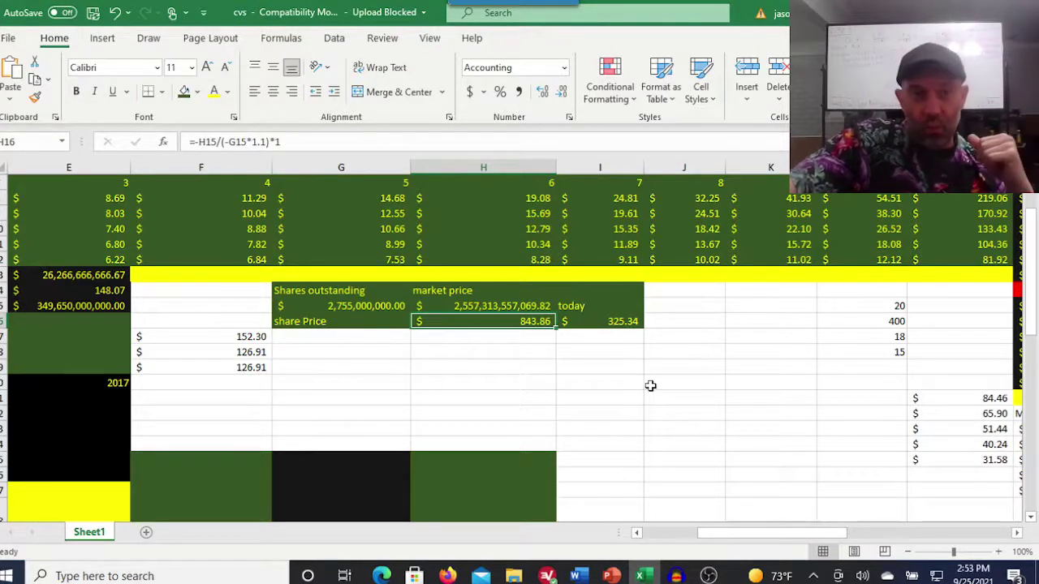
click(266, 141)
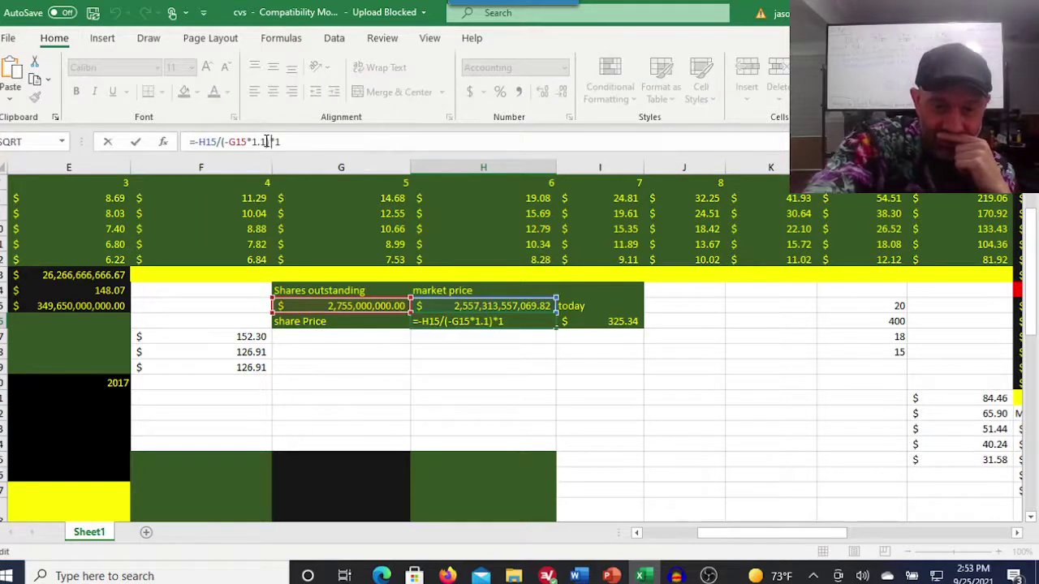
text(8)
key(Return)
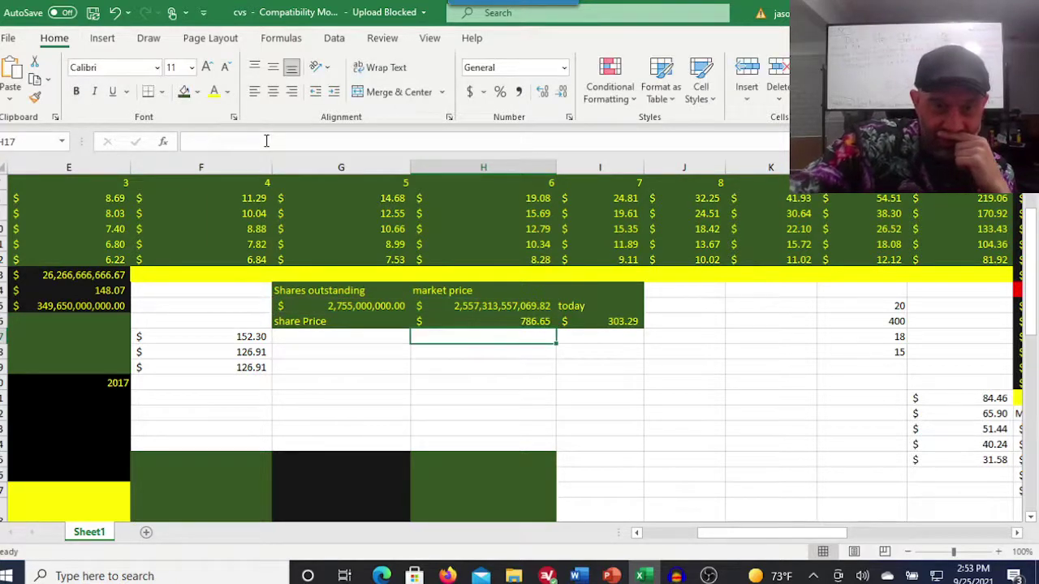
click(509, 305)
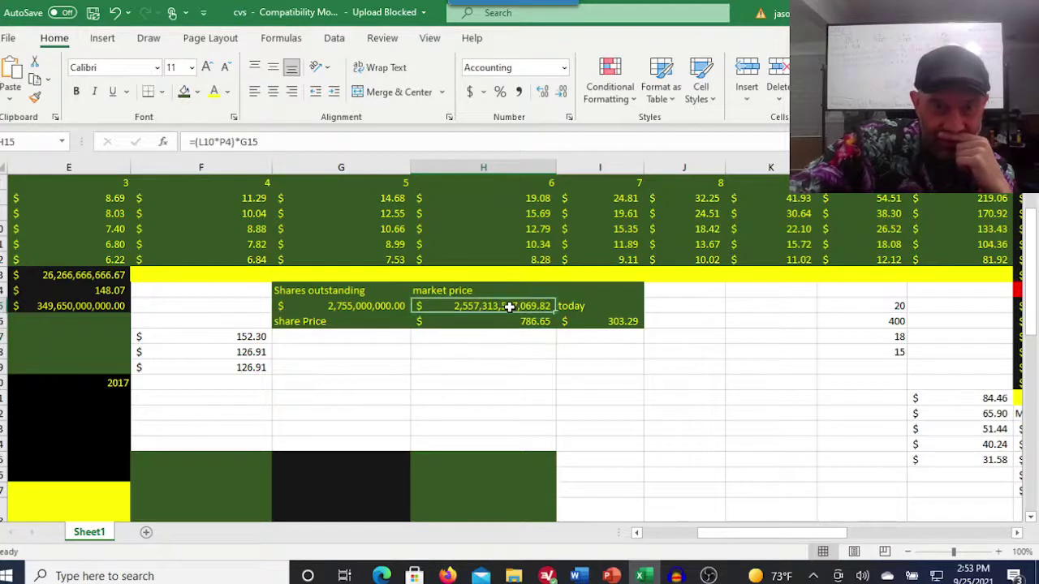
click(114, 12)
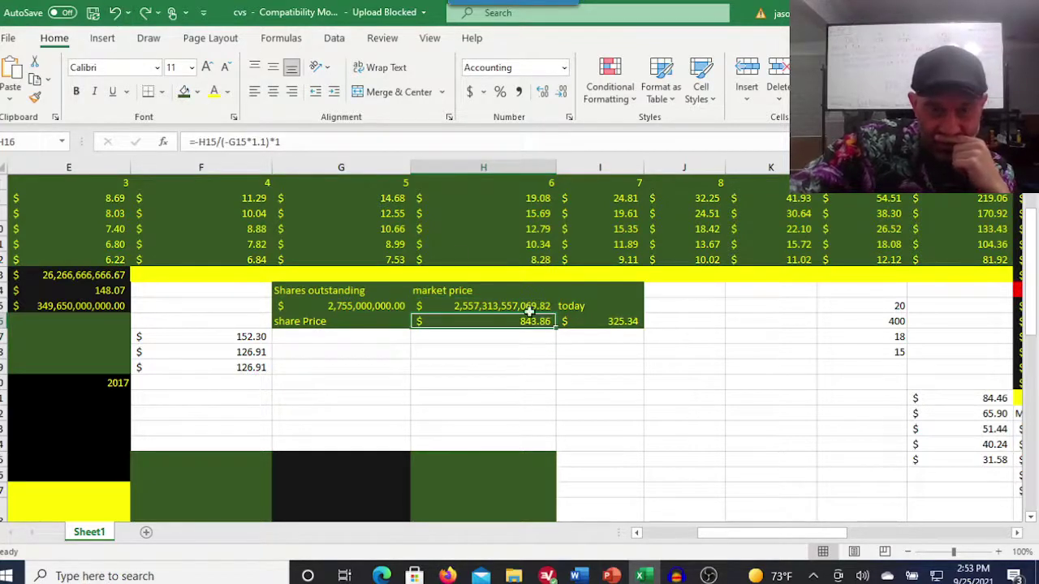
Step: Set I16's discount rate to 1.18 (18%)
click(600, 321)
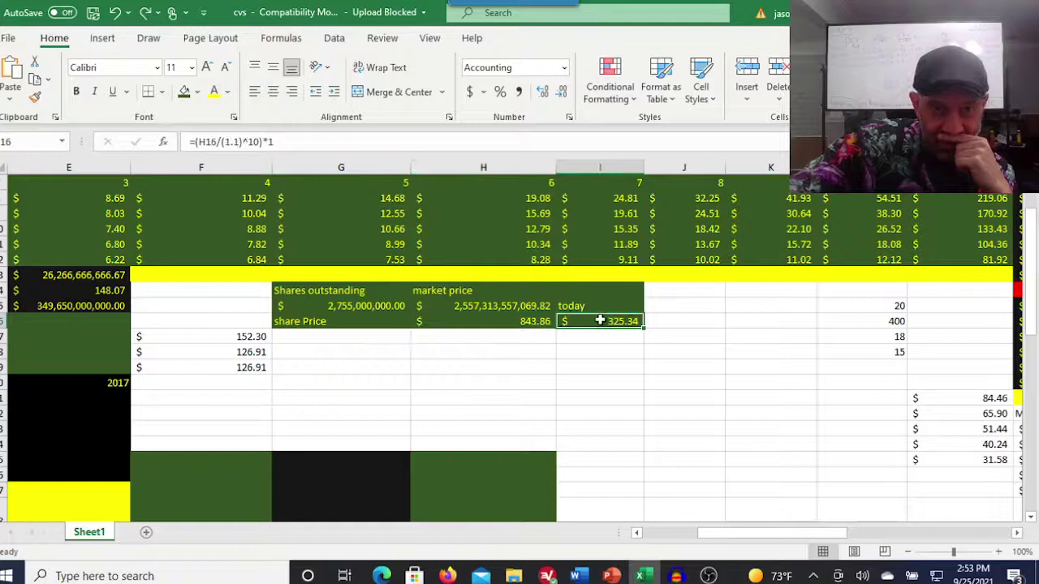
click(238, 142)
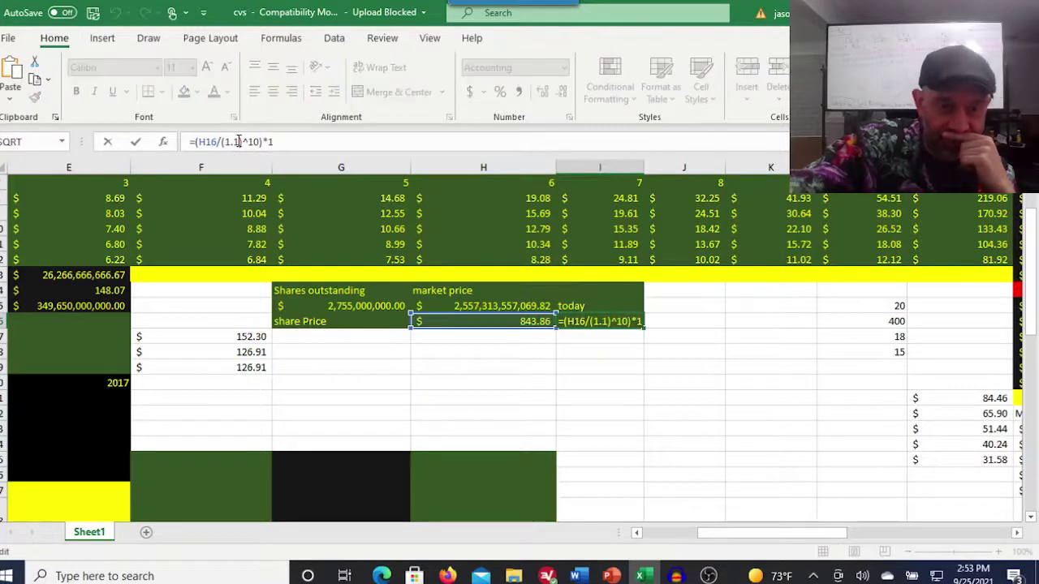
text(8)
key(Return)
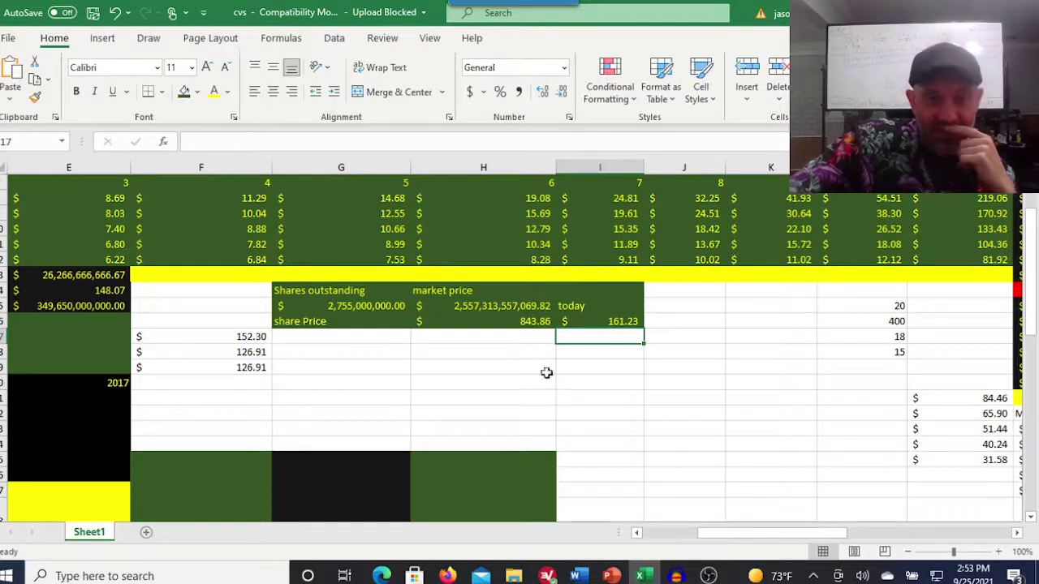
click(466, 306)
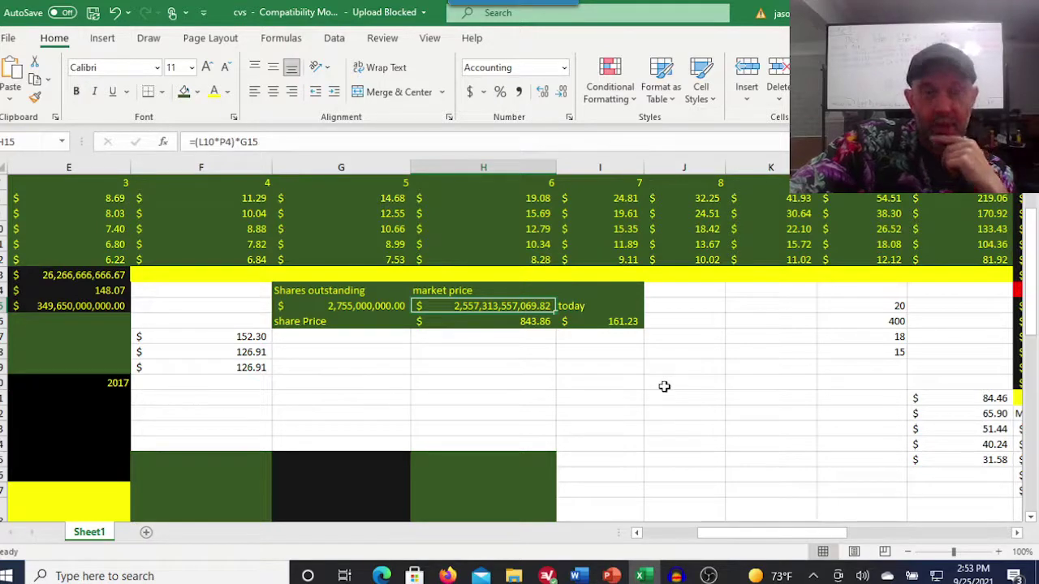
Step: Change I16's discount rate to 1.19 so today's price reads 148.18
click(611, 323)
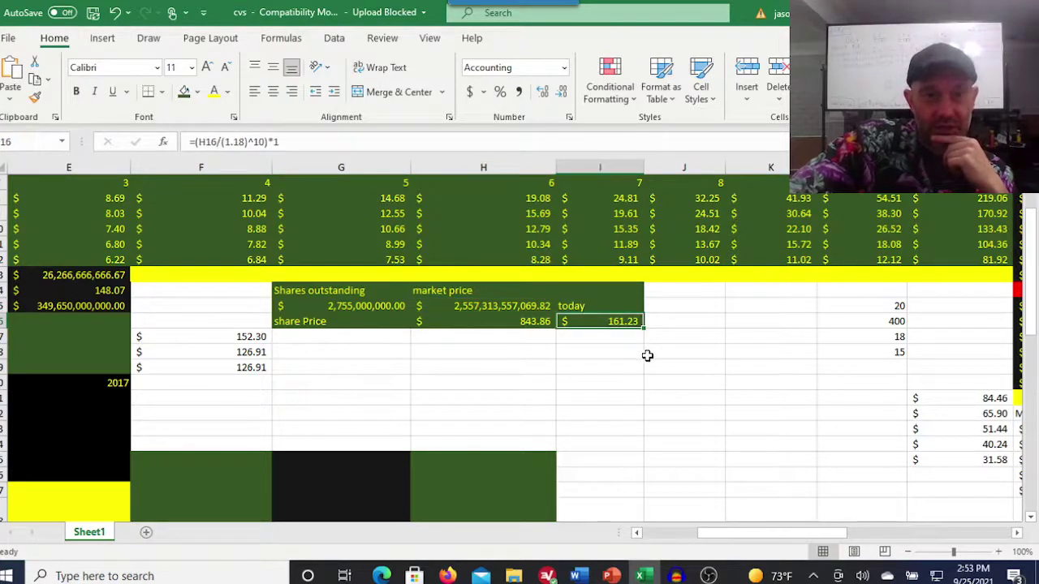
click(245, 142)
key(BackSpace)
text(9)
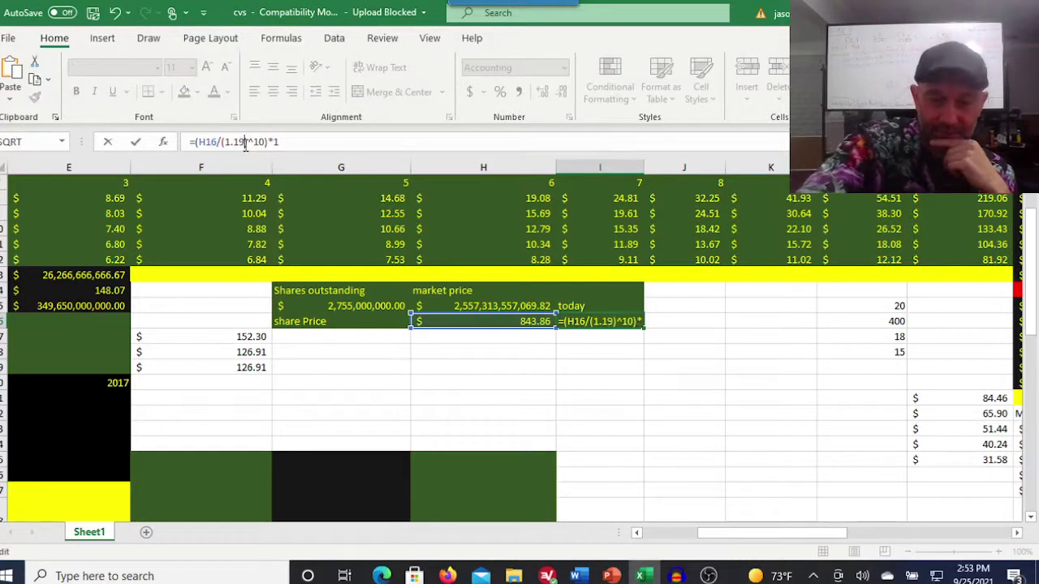
key(Return)
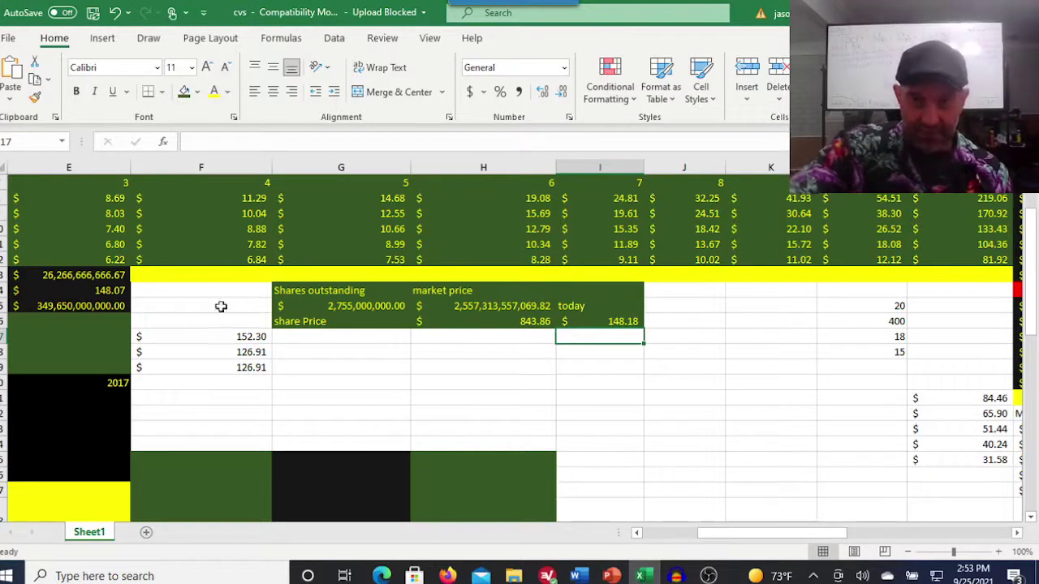
click(538, 324)
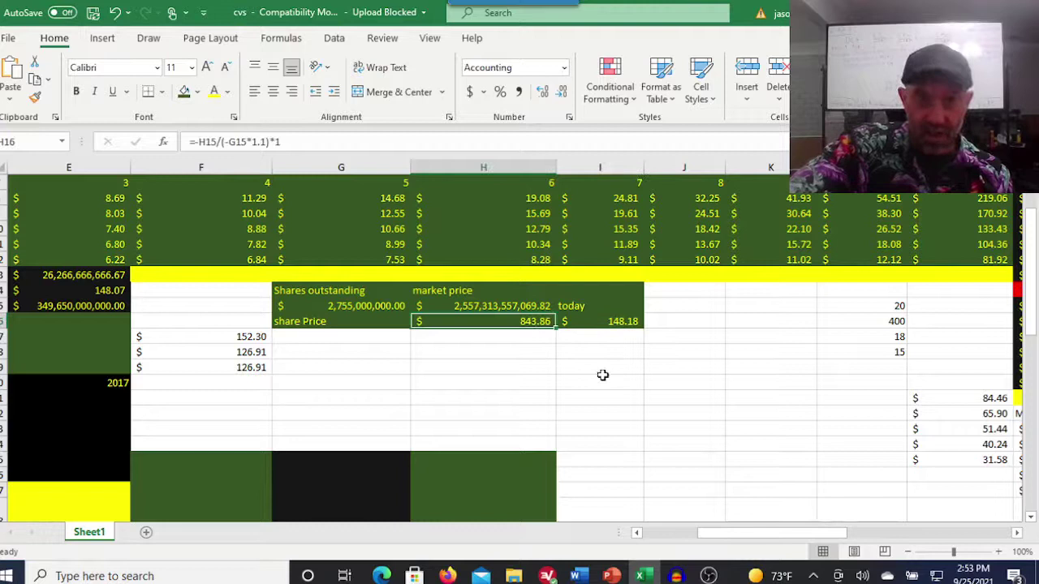
click(527, 305)
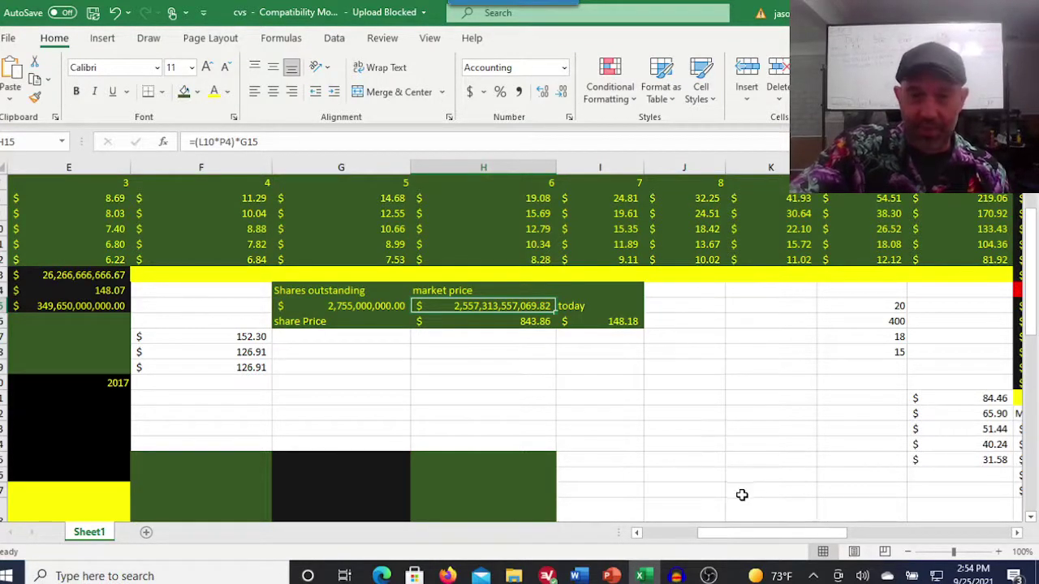
mouse_move(762, 533)
mouse_down()
mouse_move(736, 537)
mouse_move(776, 537)
mouse_up()
Step: Change I16's trailing multiplier from 1 to 0.9
click(509, 325)
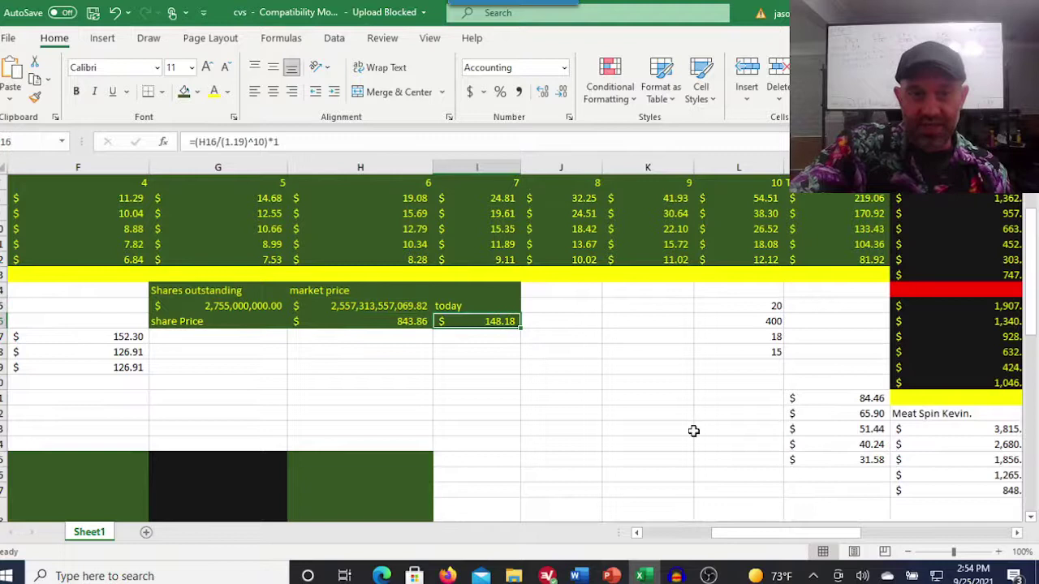
click(297, 142)
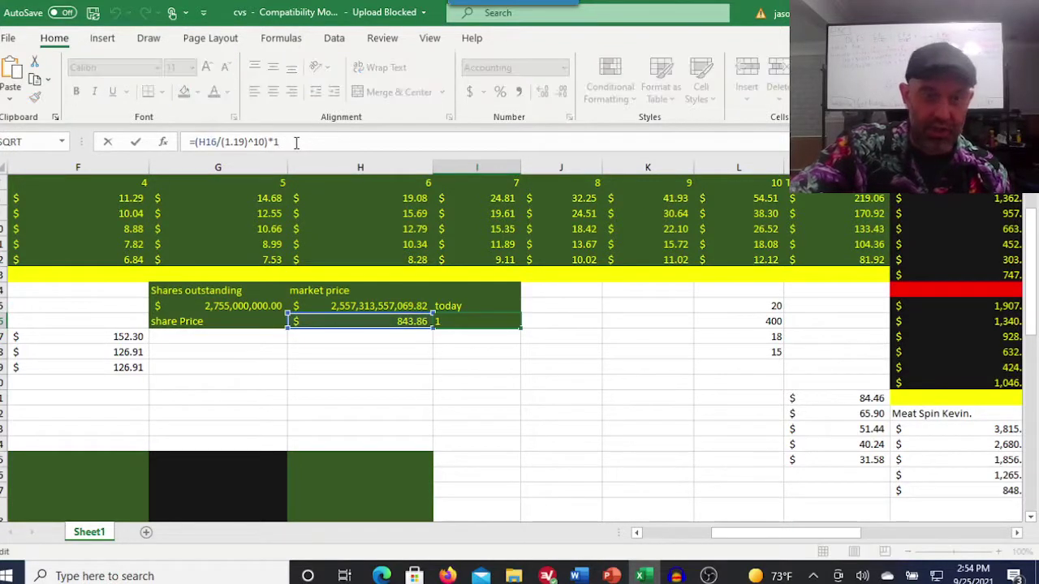
key(BackSpace)
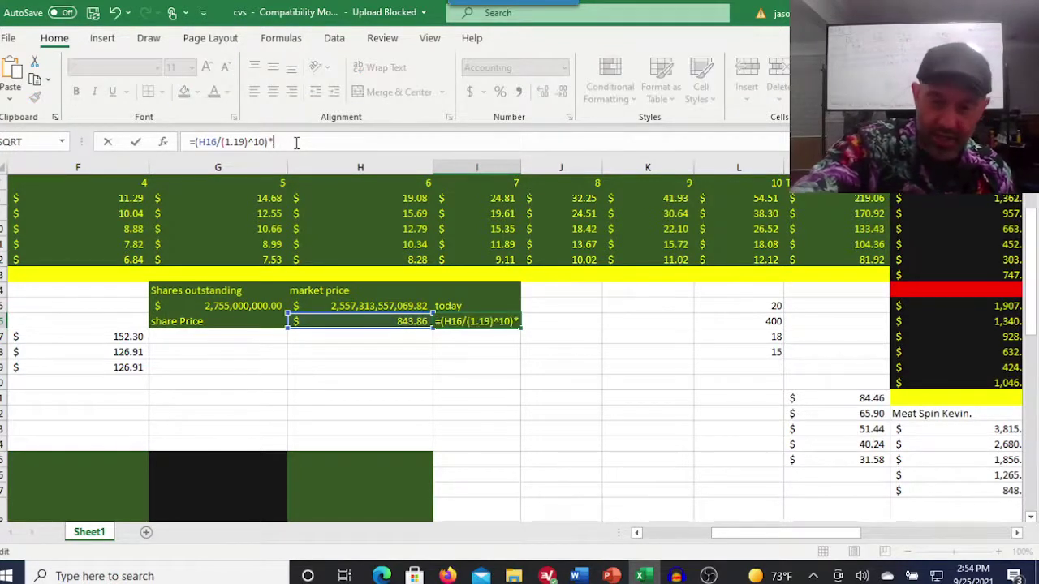
text(.9)
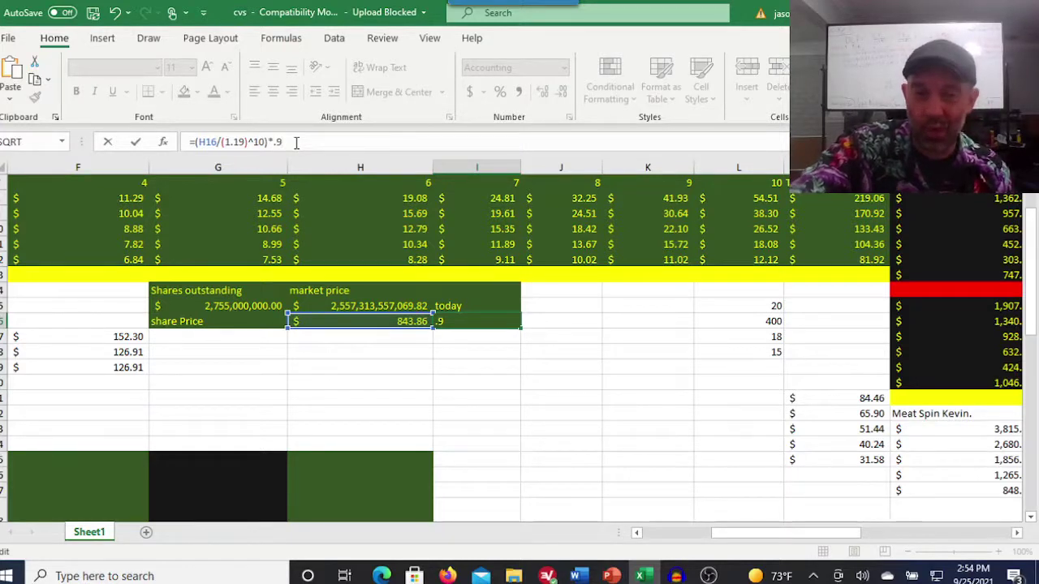
key(Return)
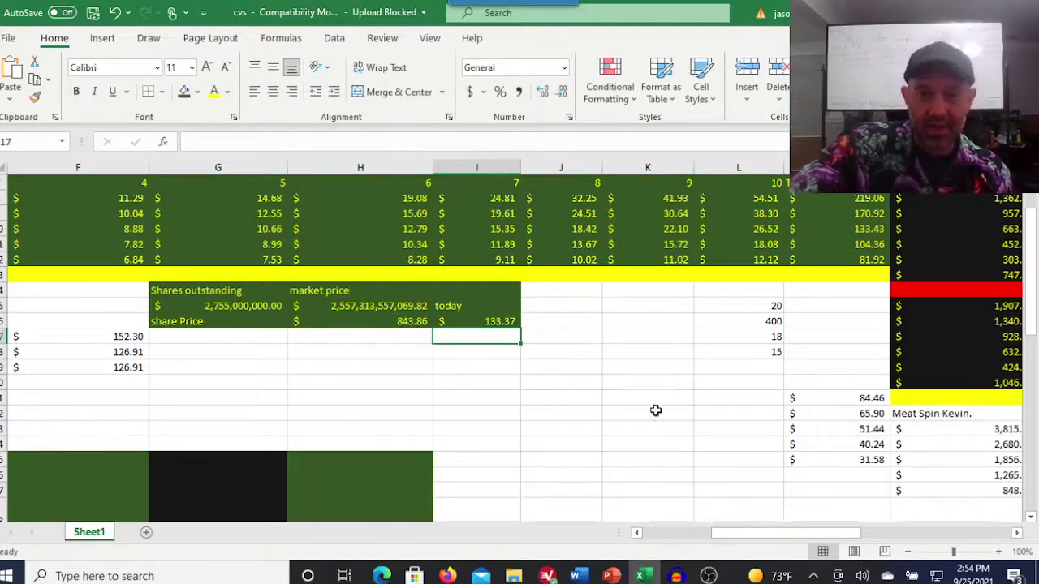
Step: Lower I16's discount rate from 1.19 to 1.17, making today's price 158.00
click(507, 323)
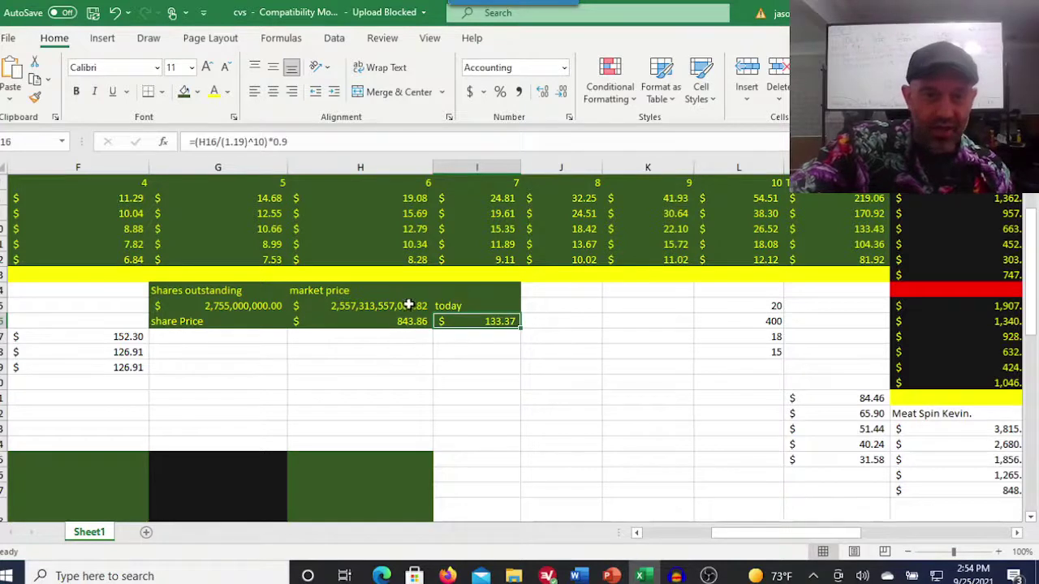
click(244, 141)
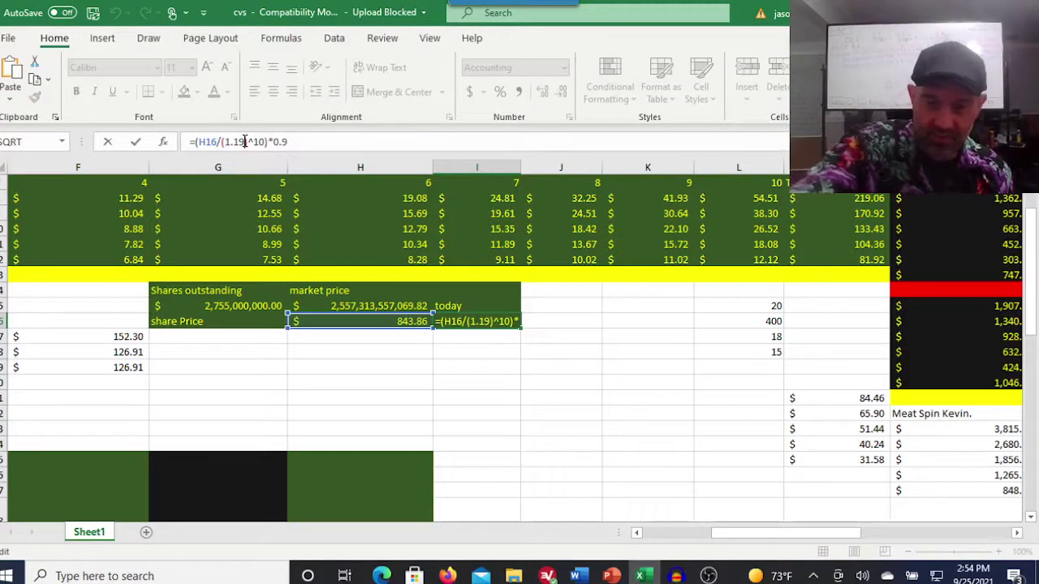
key(BackSpace)
key(BackSpace)
text(17)
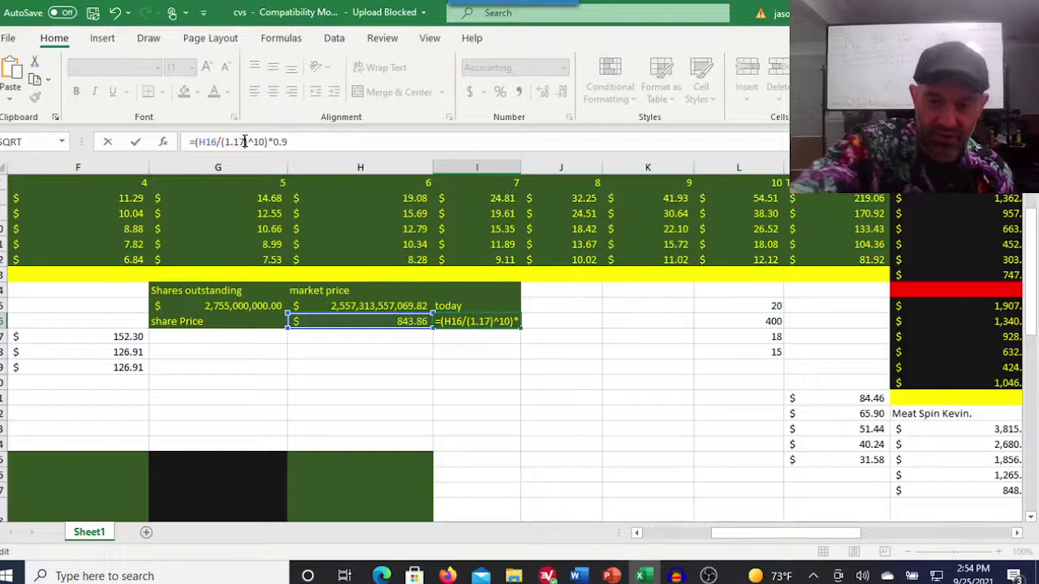
key(Return)
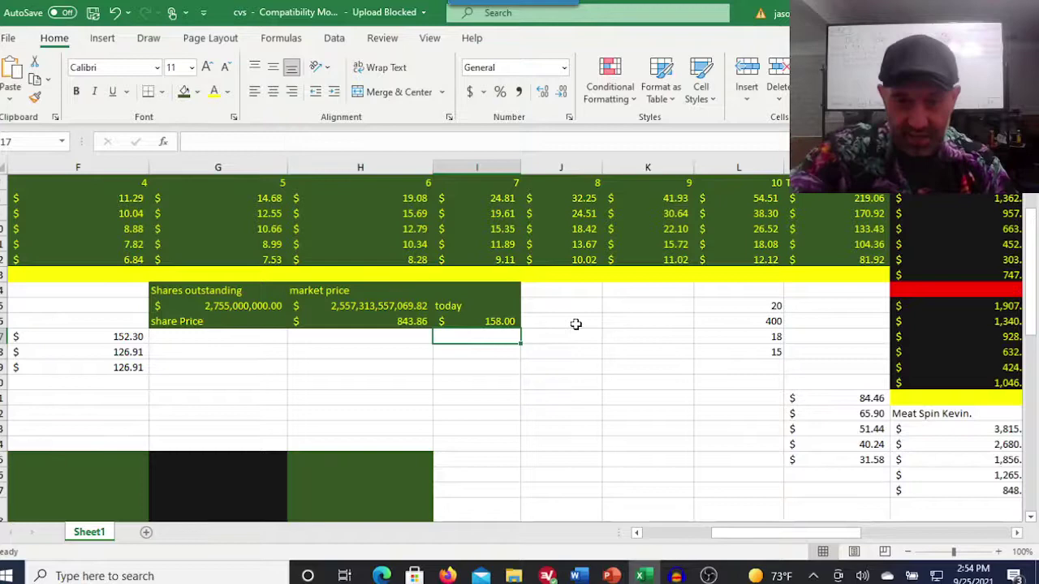
drag(753, 535, 703, 544)
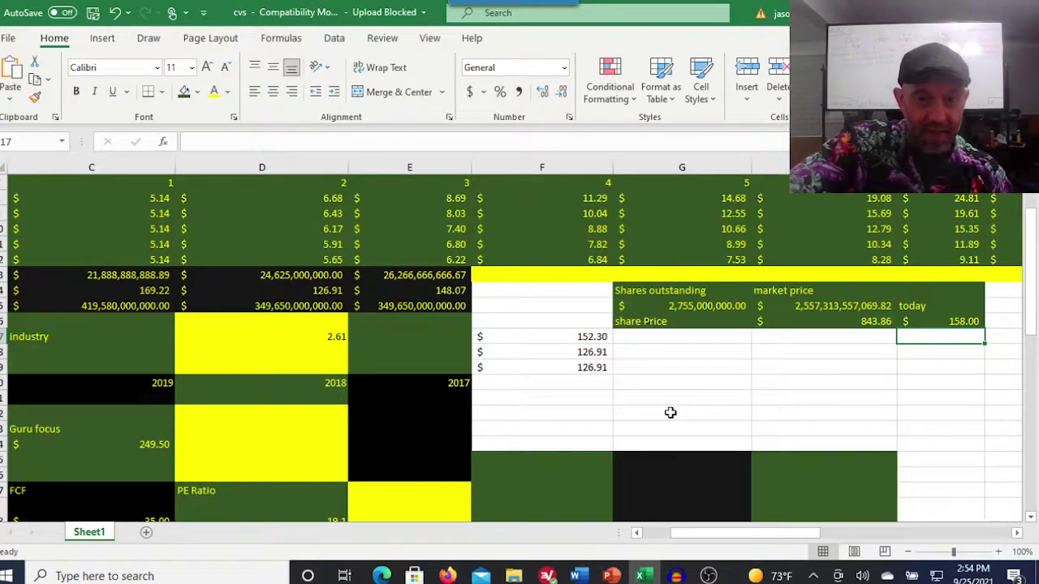
click(448, 290)
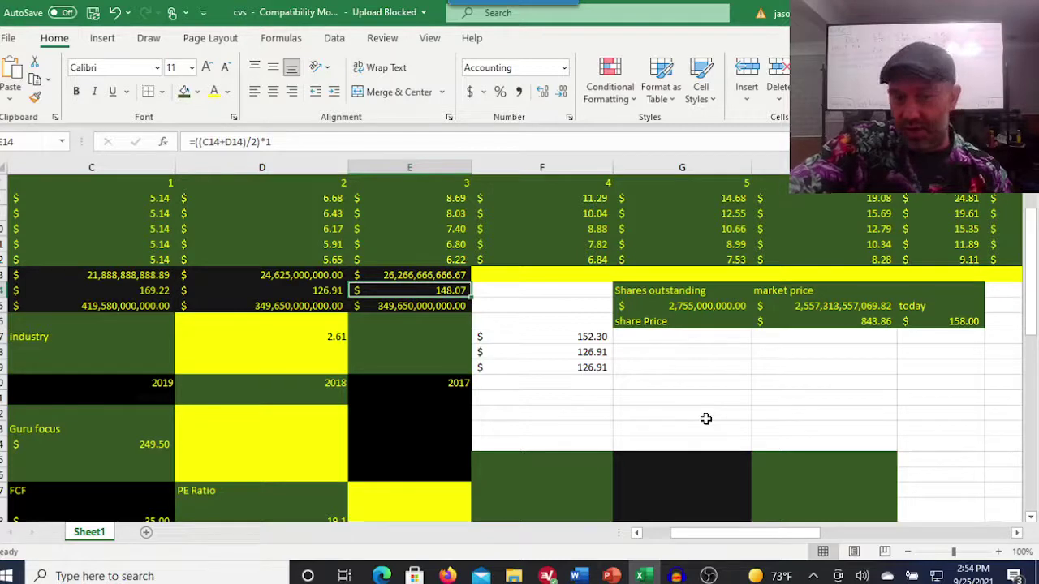
drag(686, 534, 795, 534)
scroll(819, 470, up, 2)
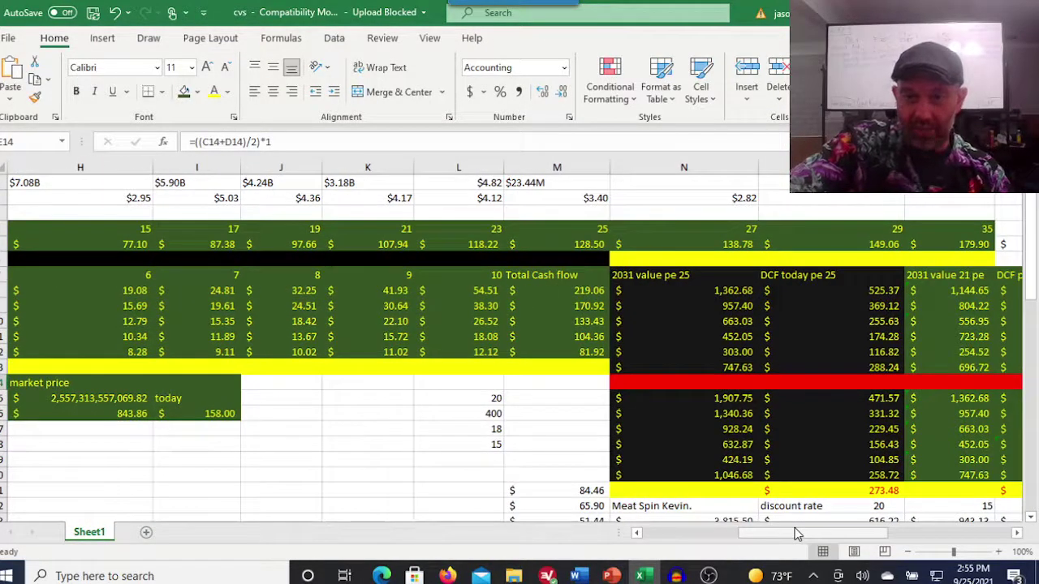
drag(796, 533, 738, 534)
click(689, 397)
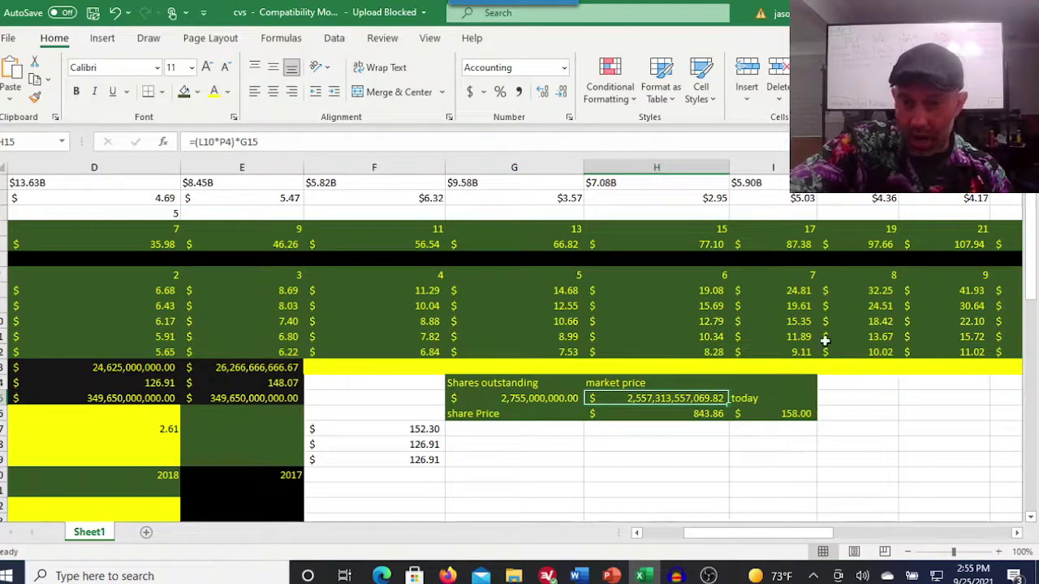
Step: Change the H15 market price formula to =(L11*P4)*G15
click(877, 318)
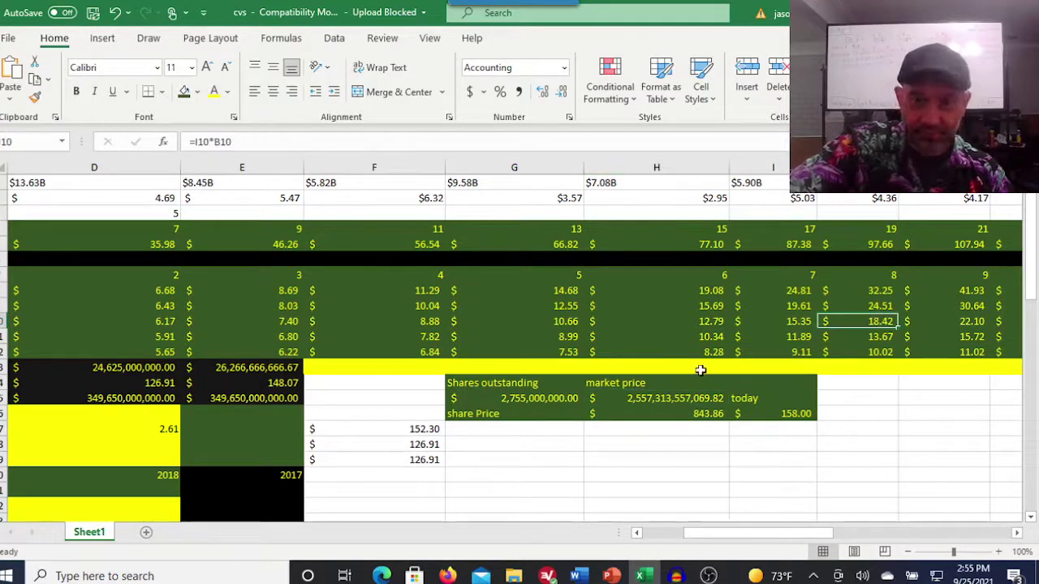
click(678, 397)
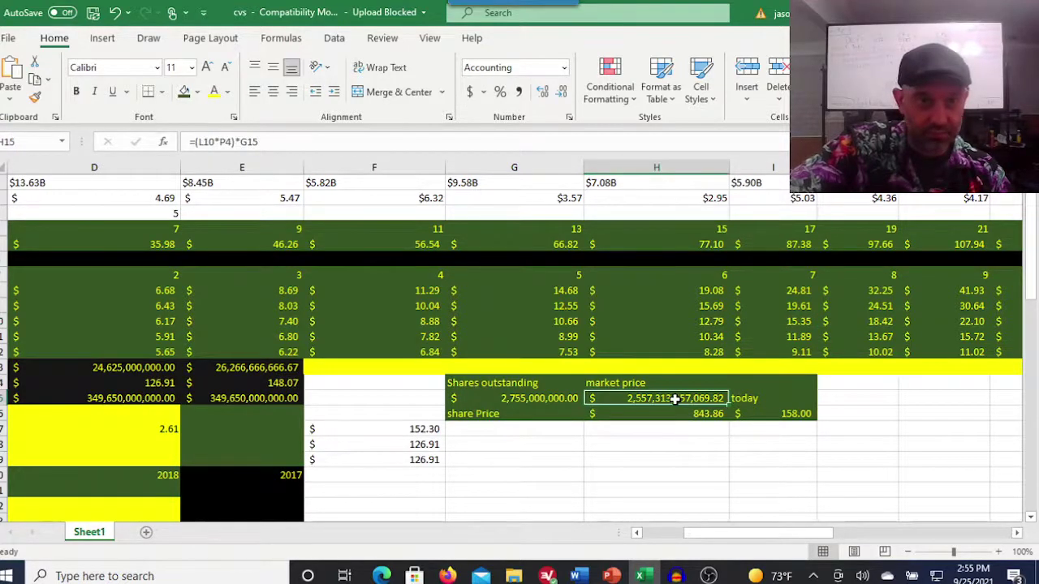
click(213, 143)
key(BackSpace)
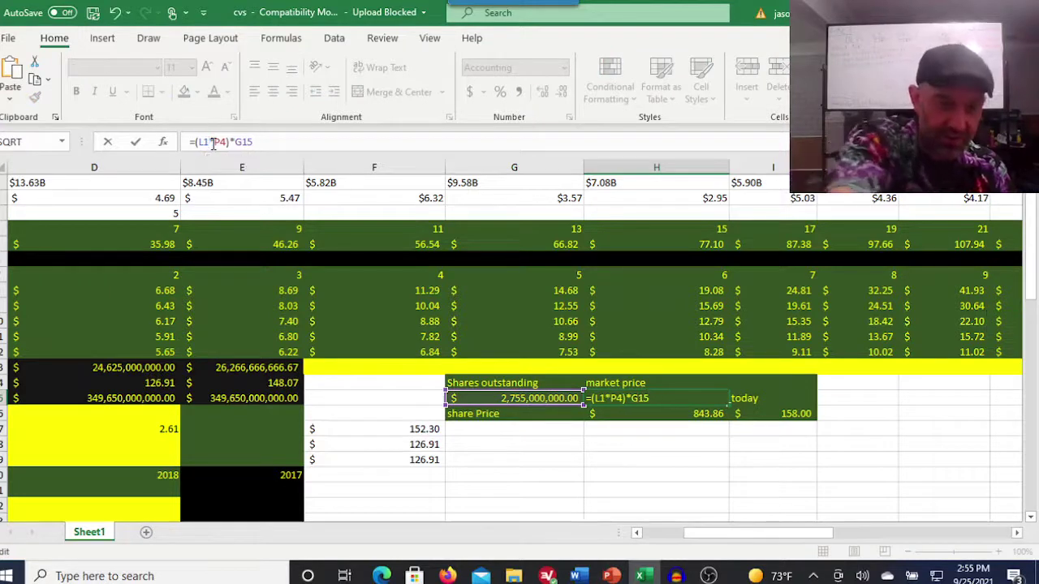
text(1)
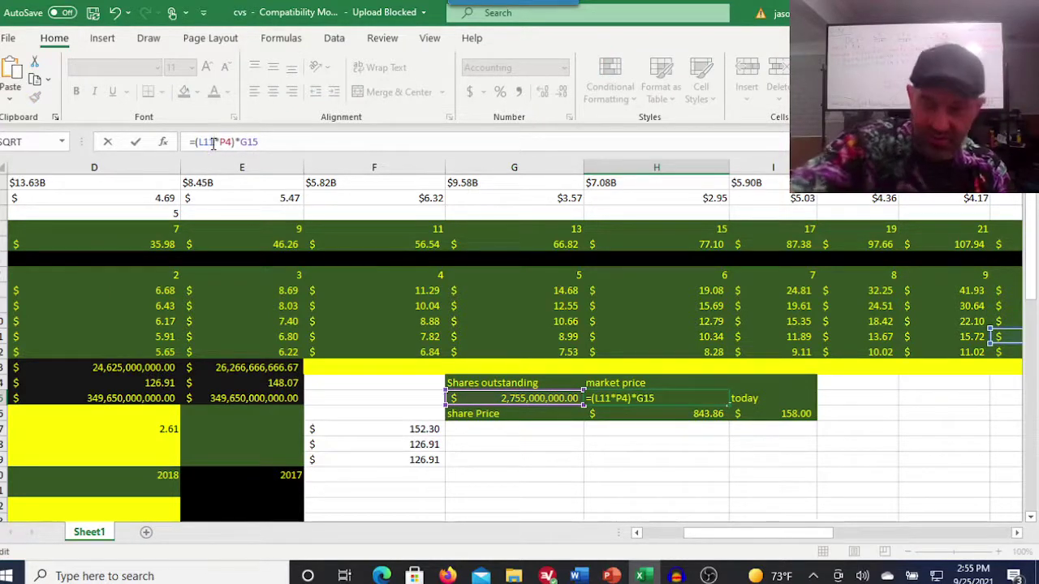
key(Return)
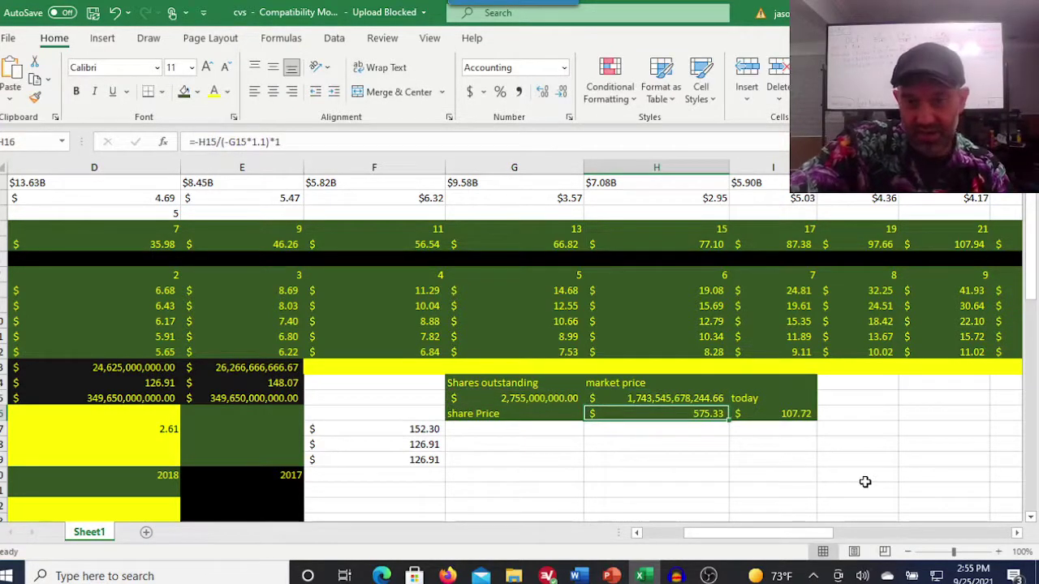
Step: Set I16's discount rate back to 1.1, giving today's price 199.63
click(771, 412)
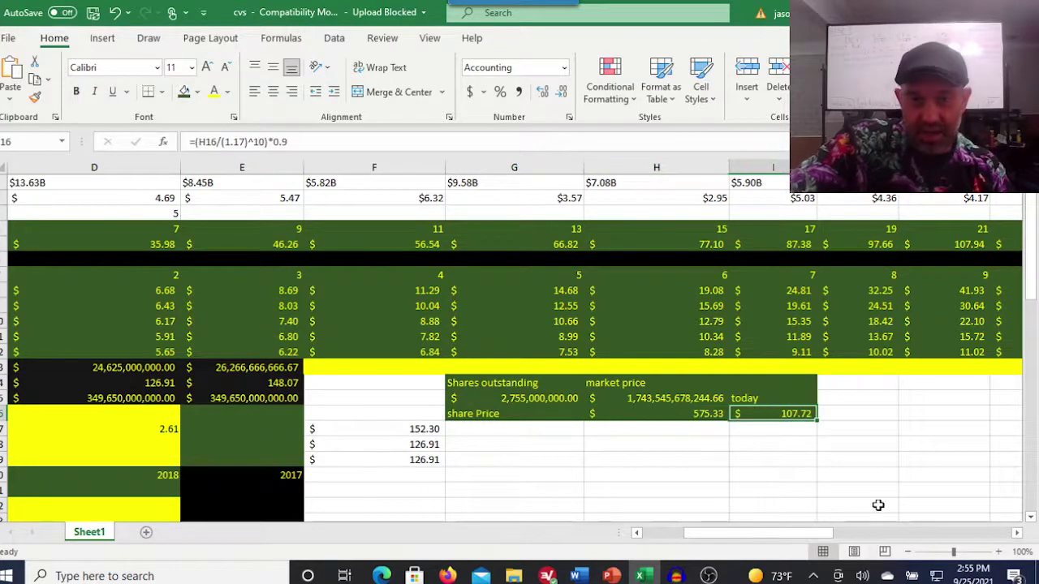
click(244, 142)
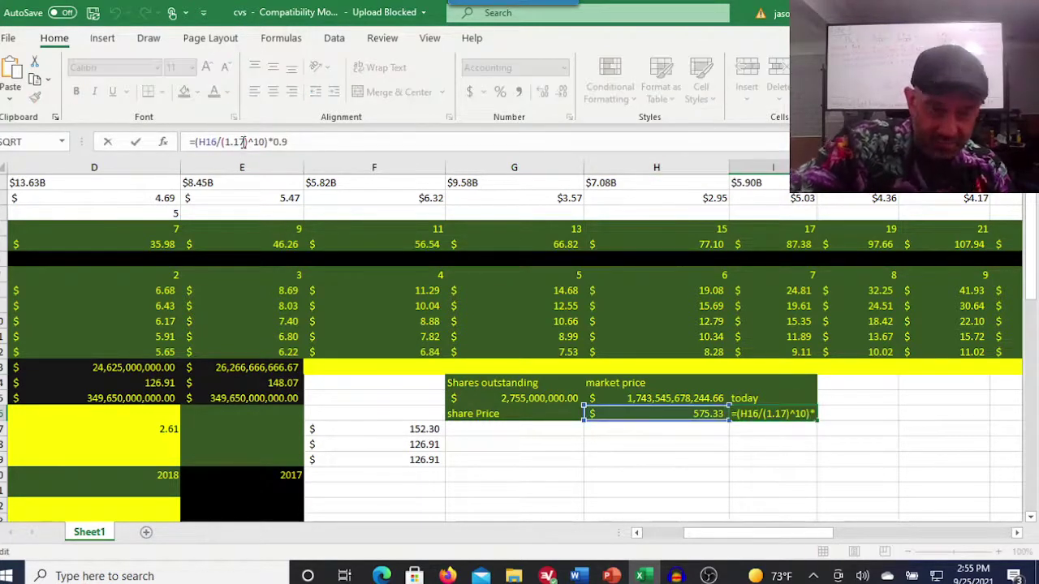
key(BackSpace)
key(Return)
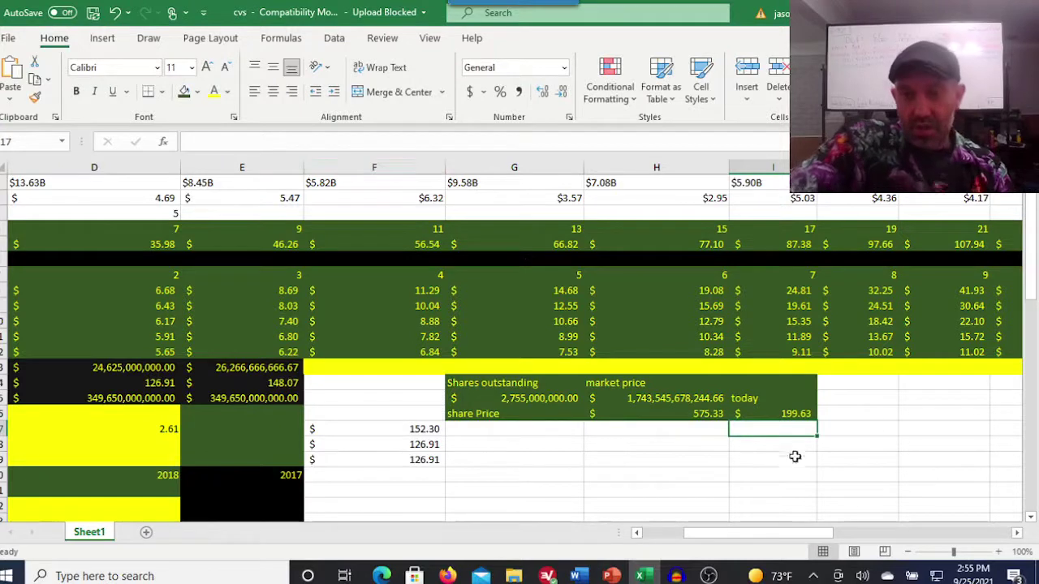
click(811, 412)
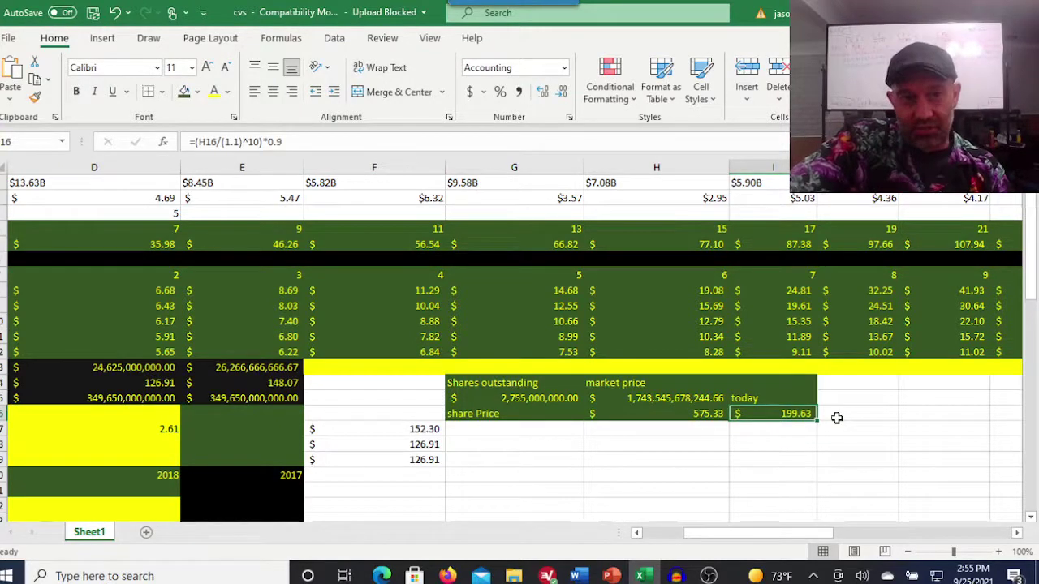
click(693, 397)
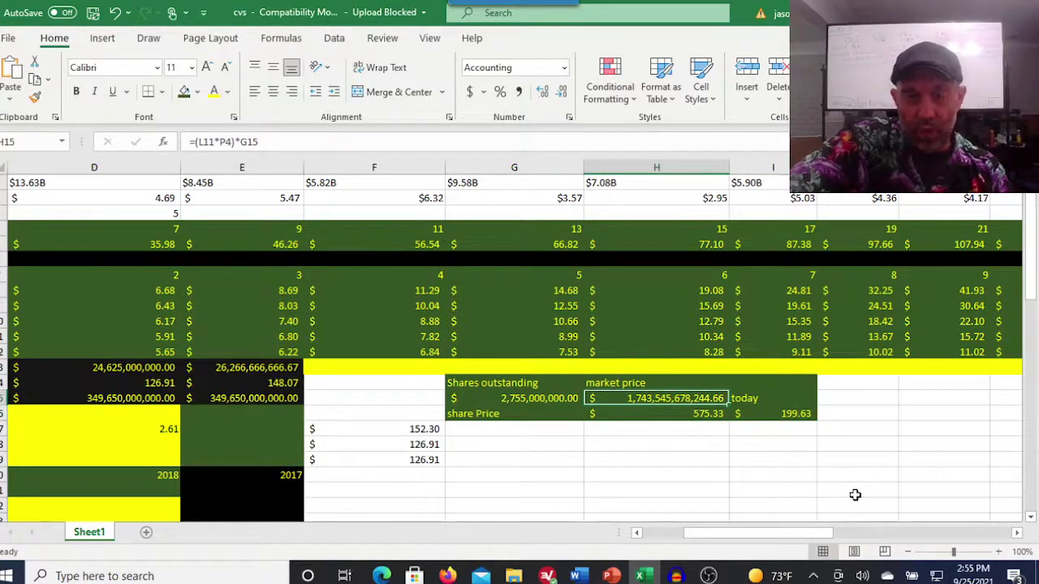
click(709, 415)
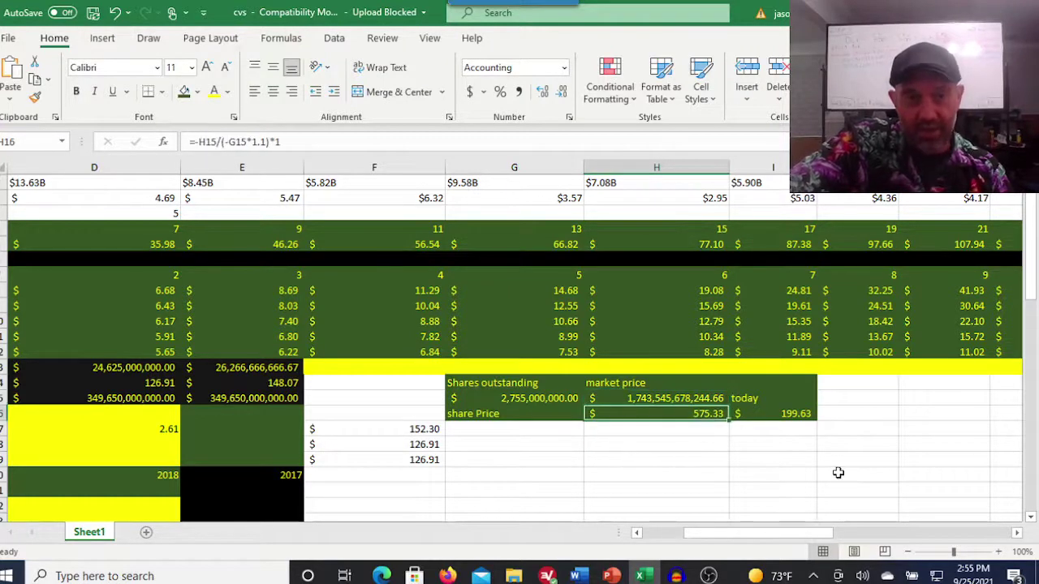
click(789, 414)
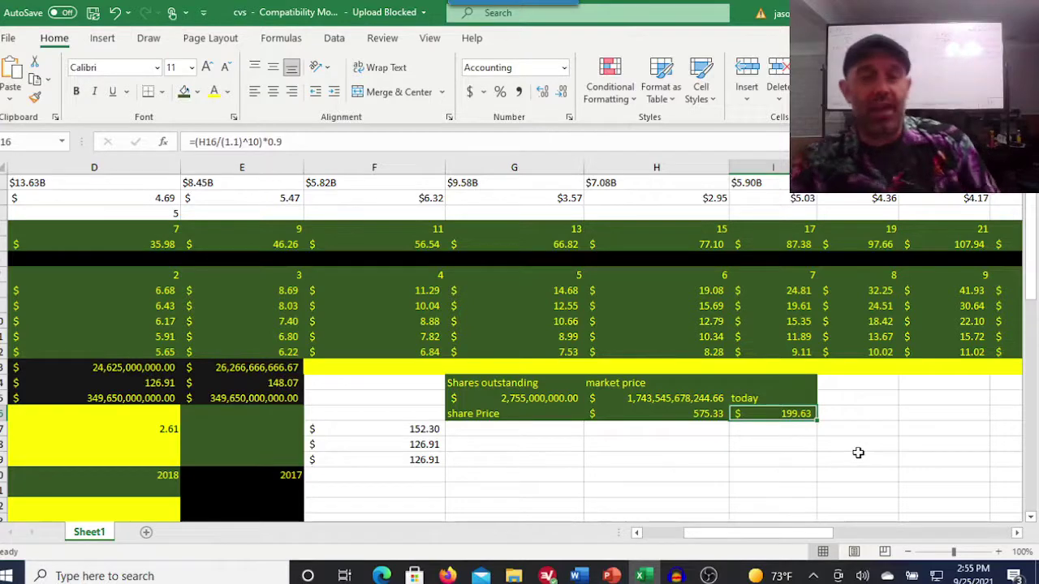
Step: Edit I16 to end in *1 instead of *0.9, so today's price reads 221.82
drag(782, 536, 747, 534)
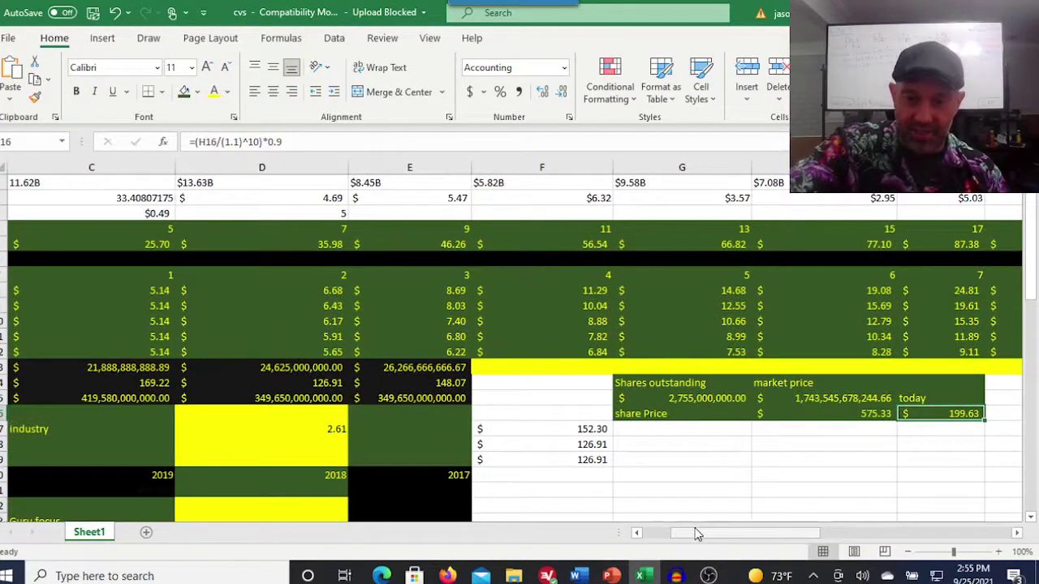
drag(695, 538, 670, 538)
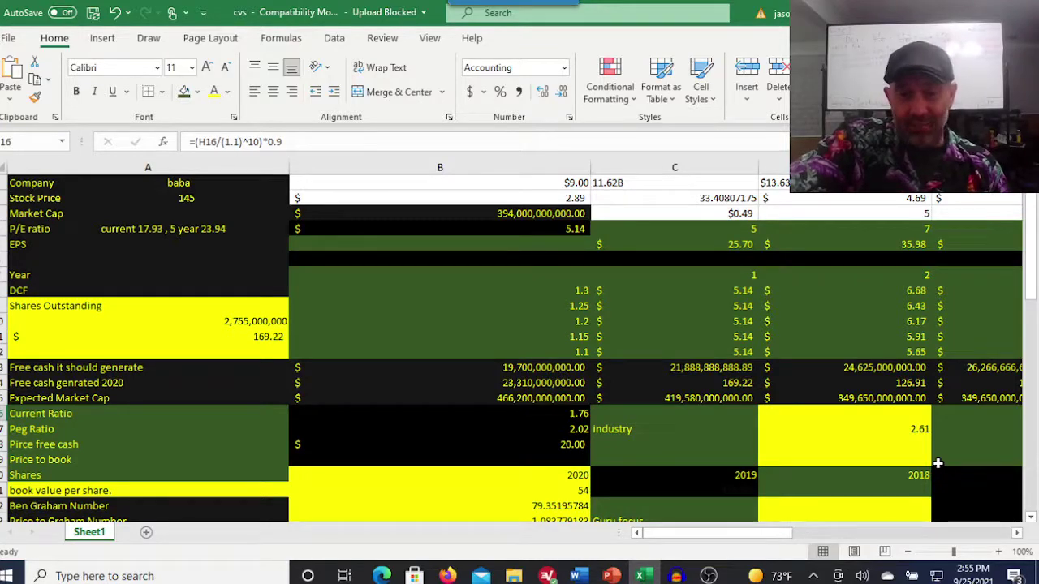
drag(779, 535, 810, 538)
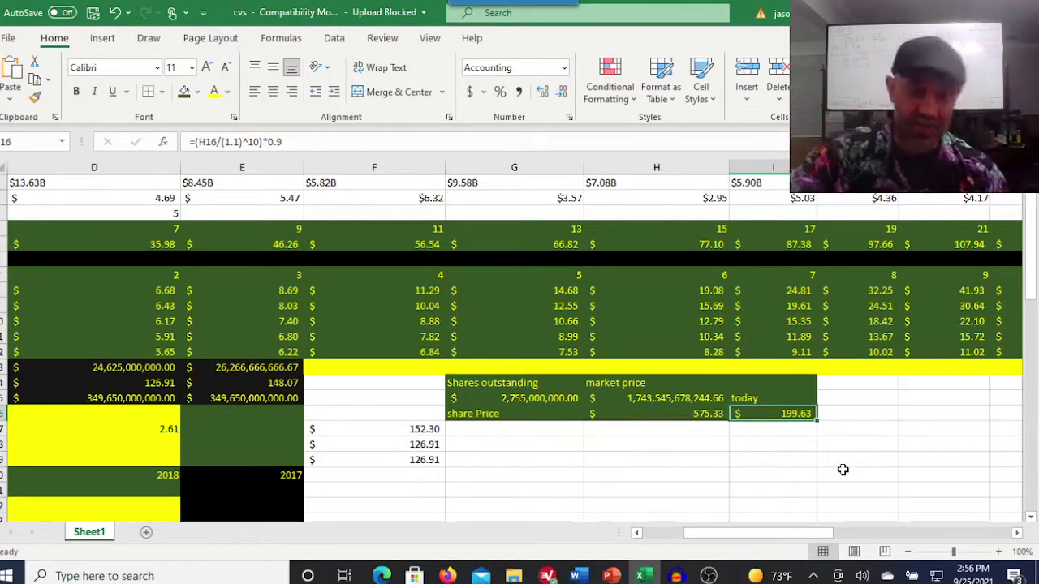
click(313, 142)
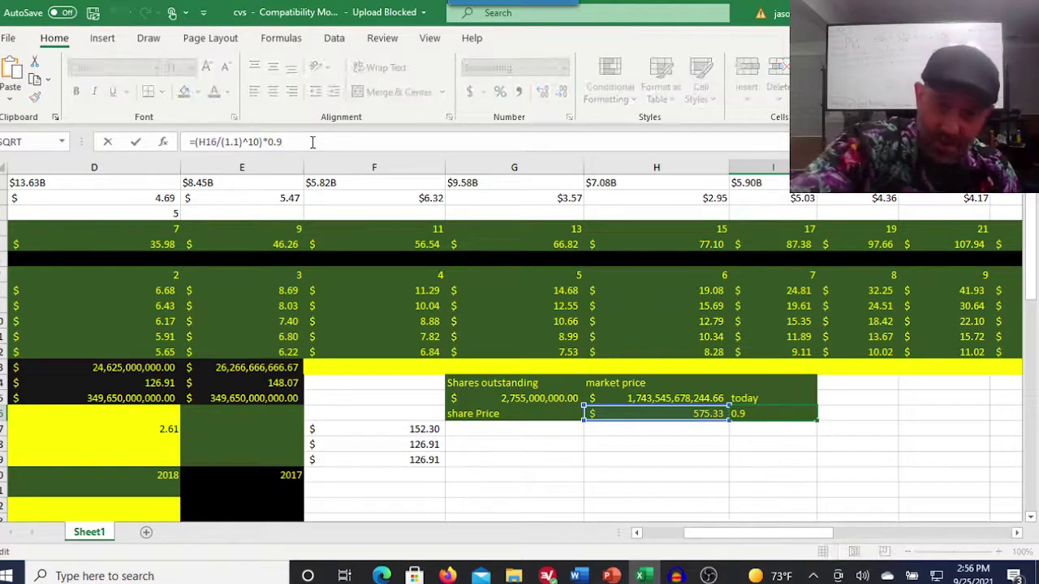
key(BackSpace)
key(BackSpace)
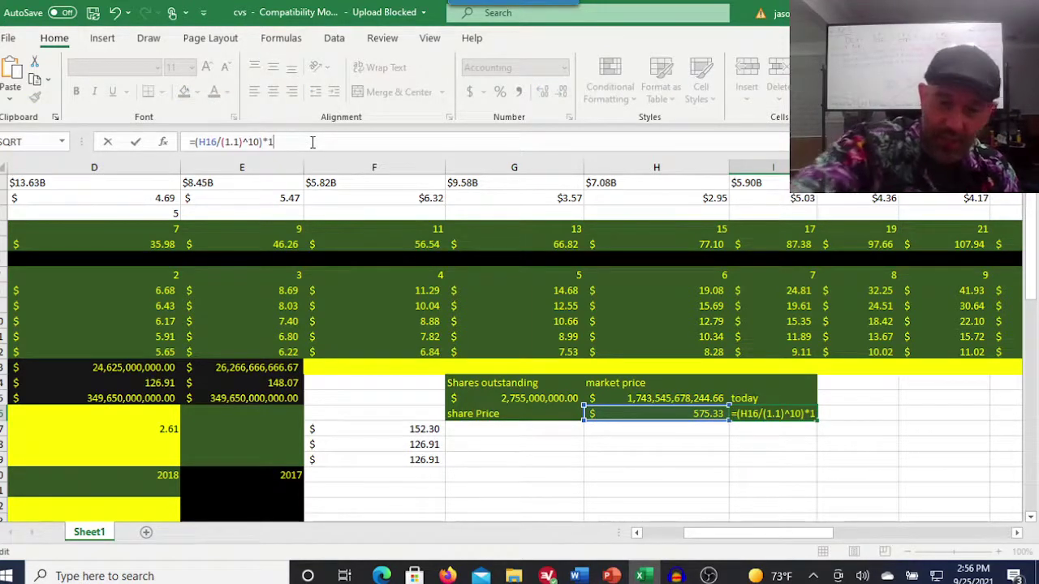
key(Return)
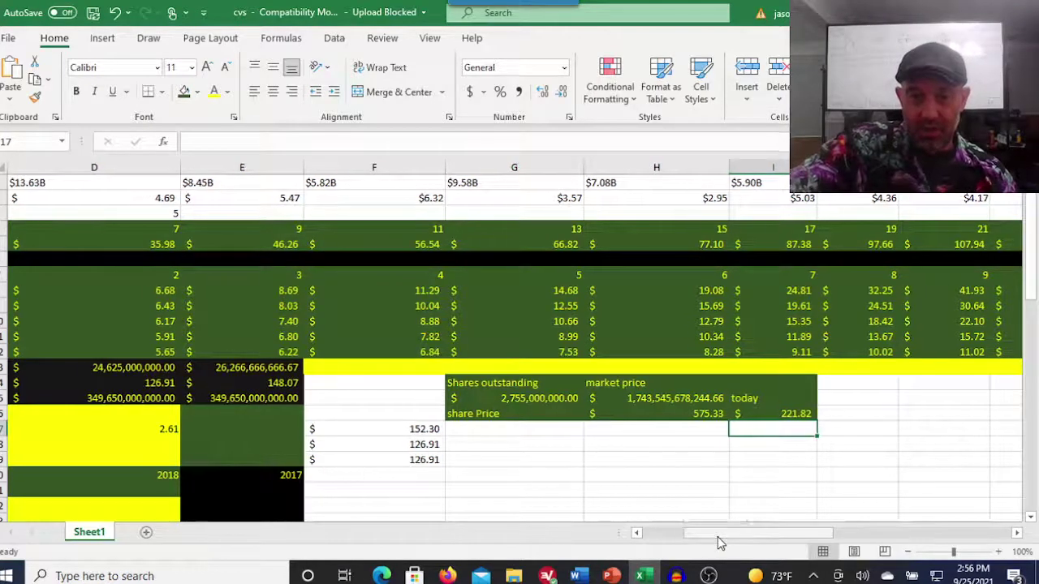
drag(719, 542, 665, 538)
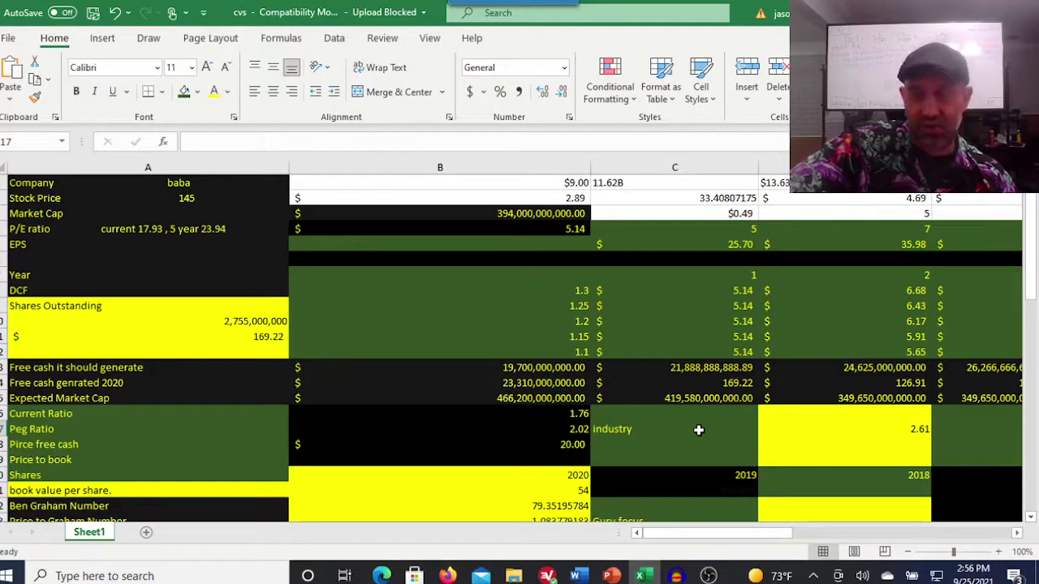
Step: Check the P/E ratio in B4, then switch to the OBS Studio window
click(576, 228)
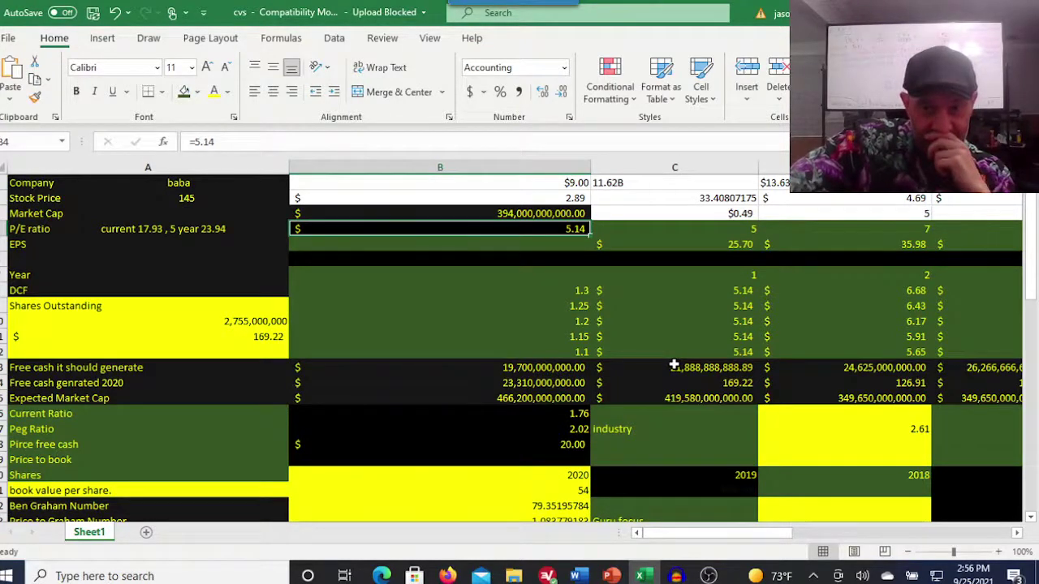
click(708, 576)
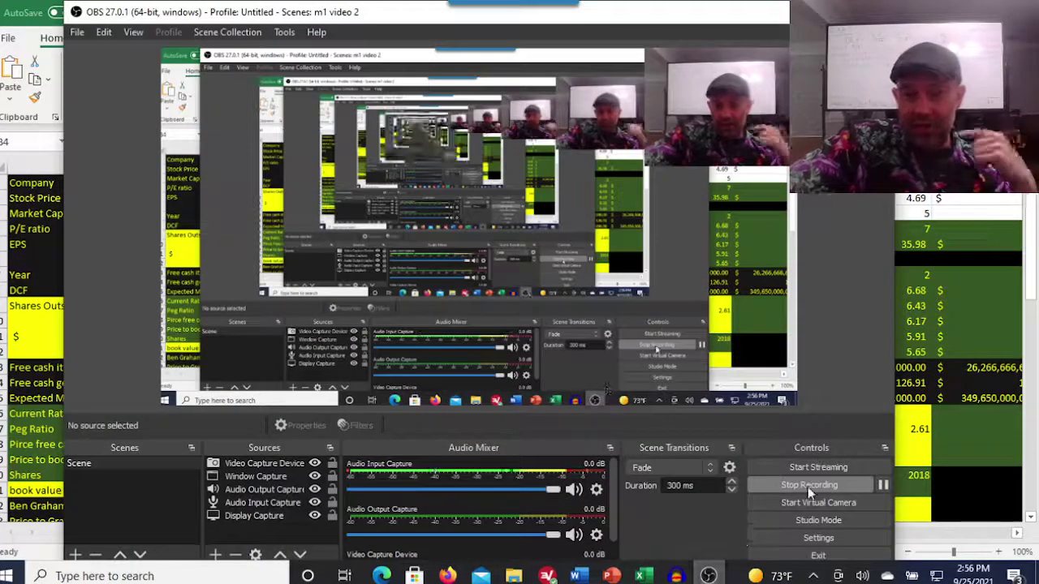